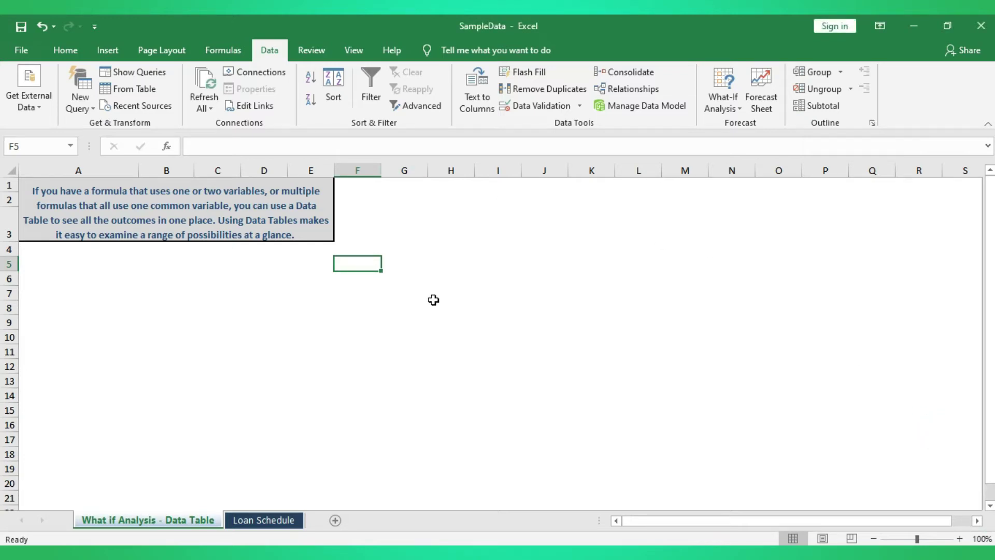
# - Select an empty cell and show the What-If Analysis list of Scenario Manager, Goal Seek and Data Table
pyautogui.click(476, 305)
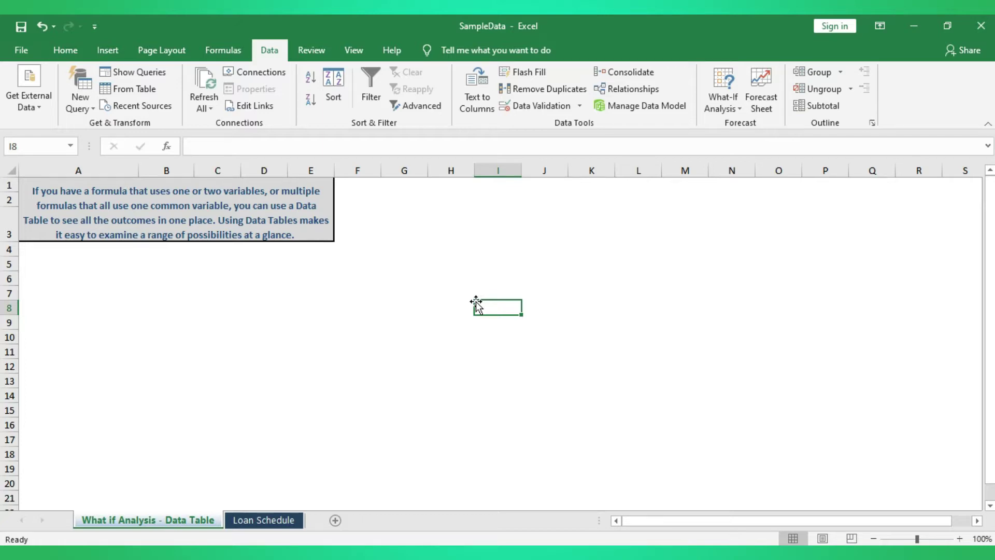
pyautogui.click(738, 110)
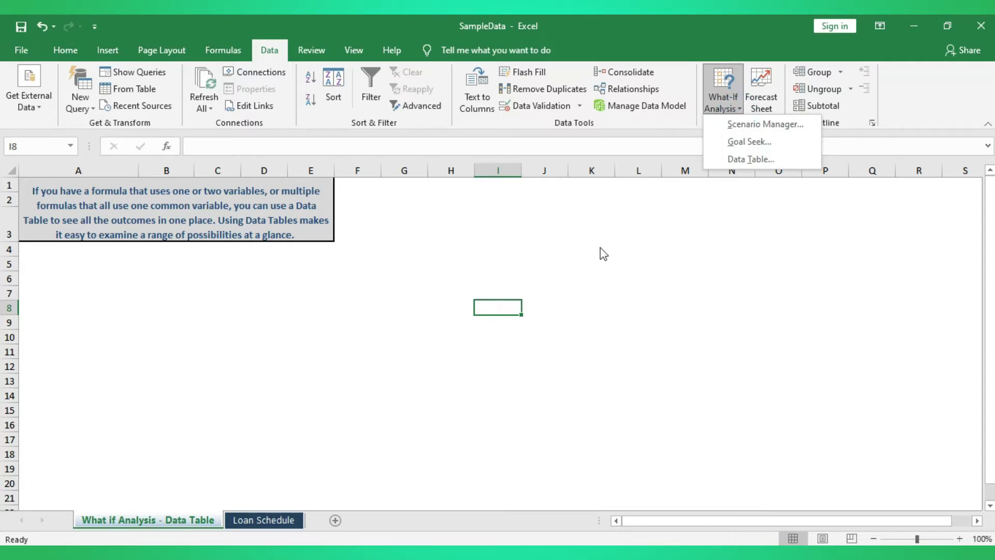
# - Dismiss the What-If Analysis dropdown to return to the Data Table sheet
pyautogui.click(449, 237)
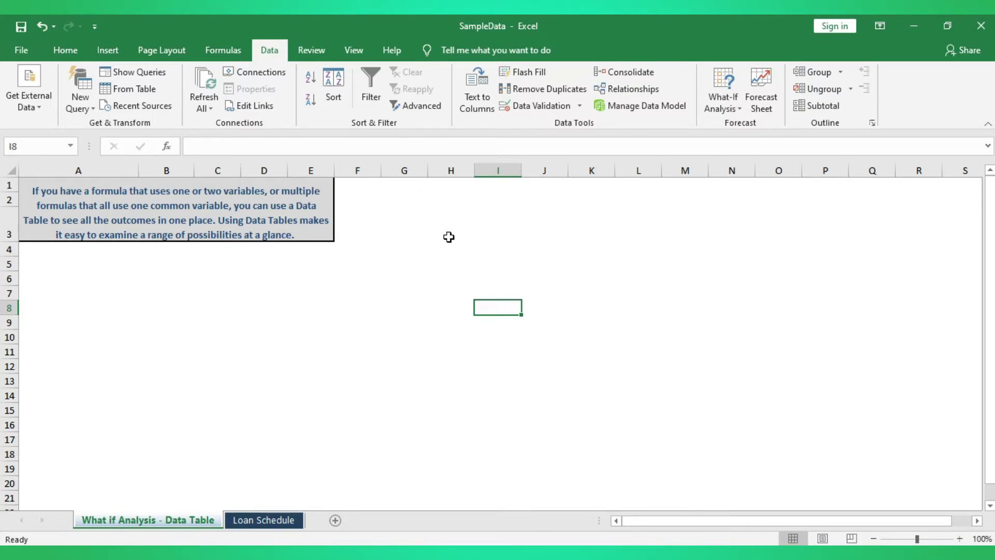
pyautogui.click(267, 520)
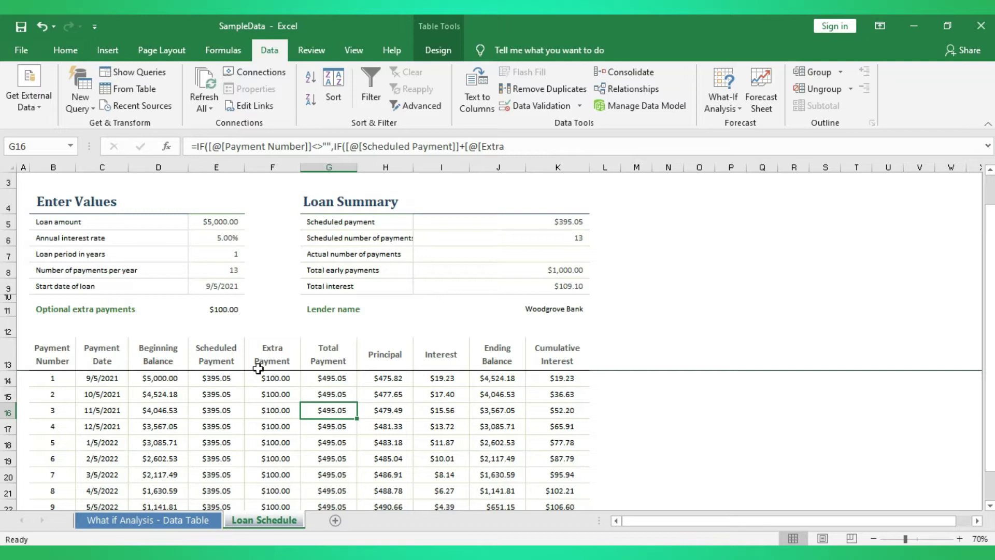
pyautogui.click(137, 523)
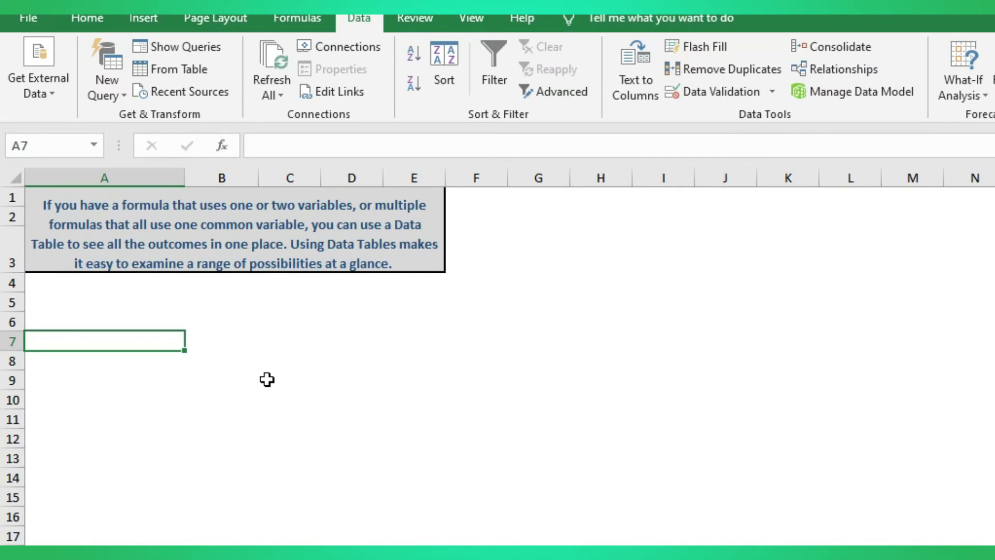
# - Enter the labels Loan Amount, No. Of Years and No. of Payments Per Year in A7:A9
pyautogui.write('Loan ')
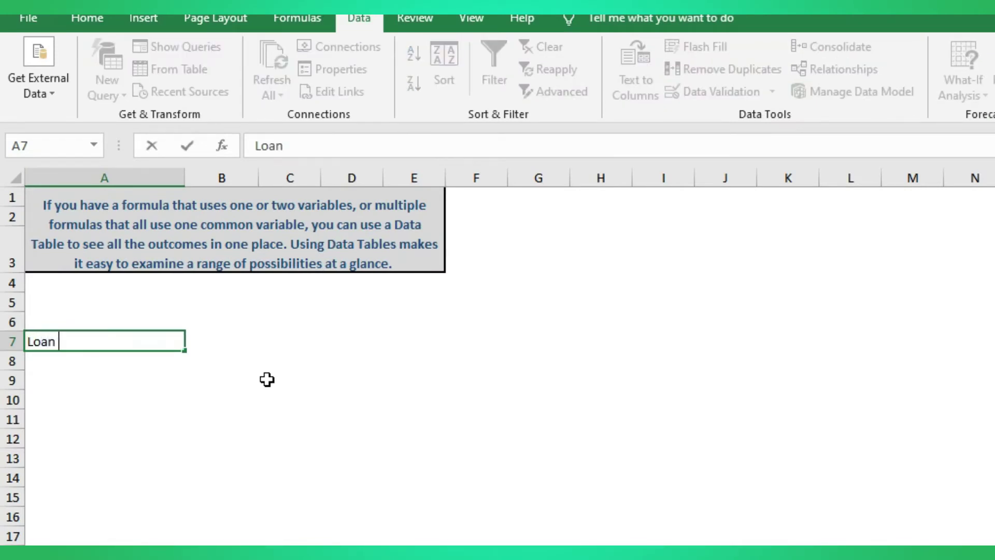
pyautogui.write('Amount')
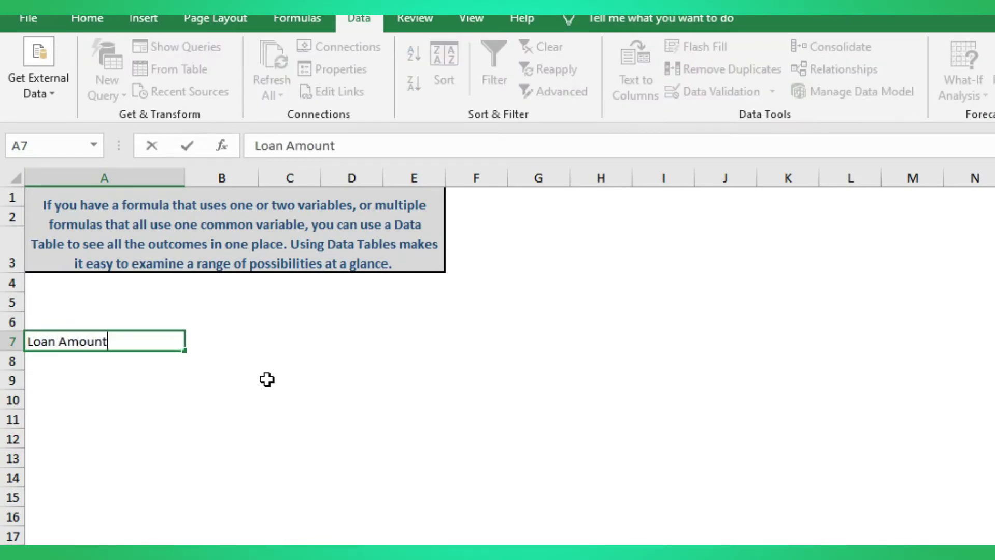
pyautogui.press('Return')
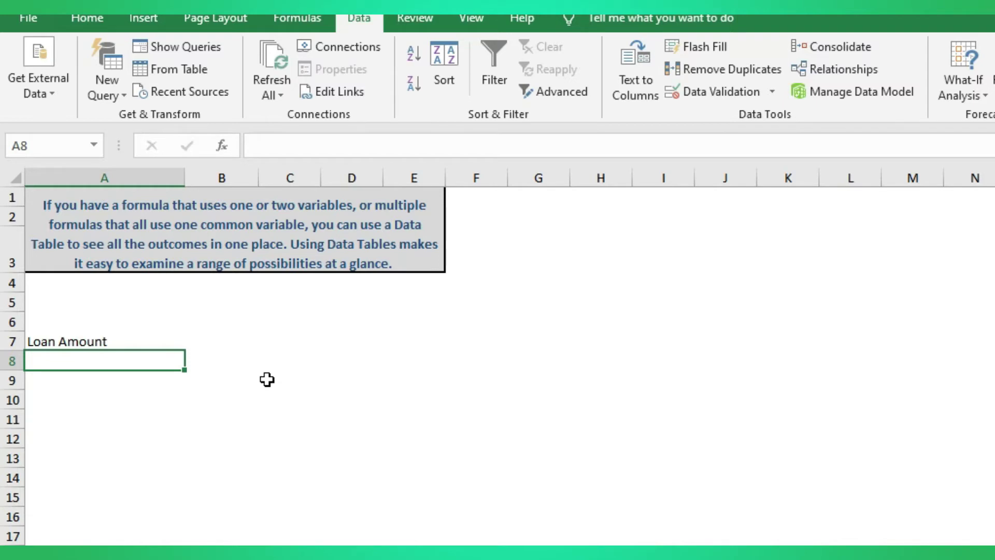
pyautogui.write('No.')
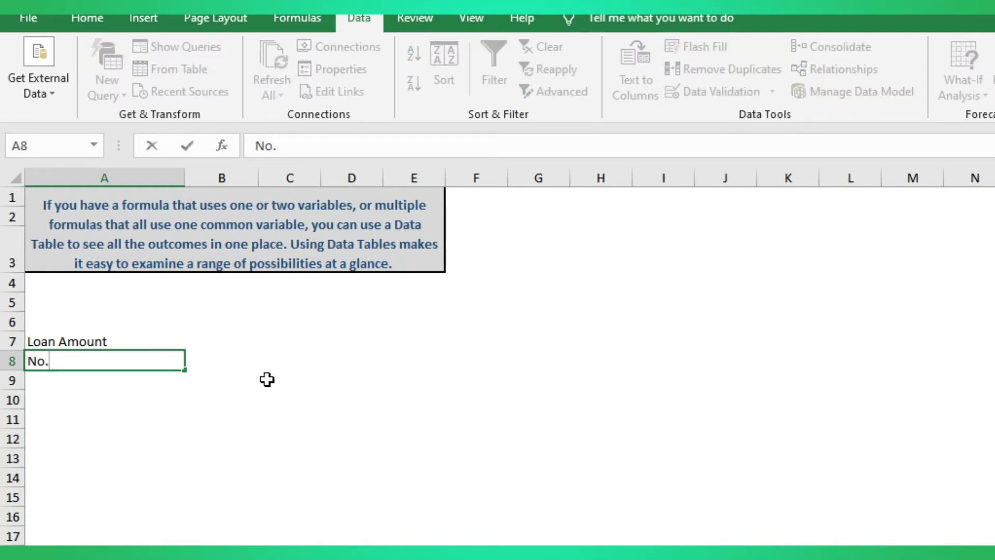
pyautogui.write(' Of Years')
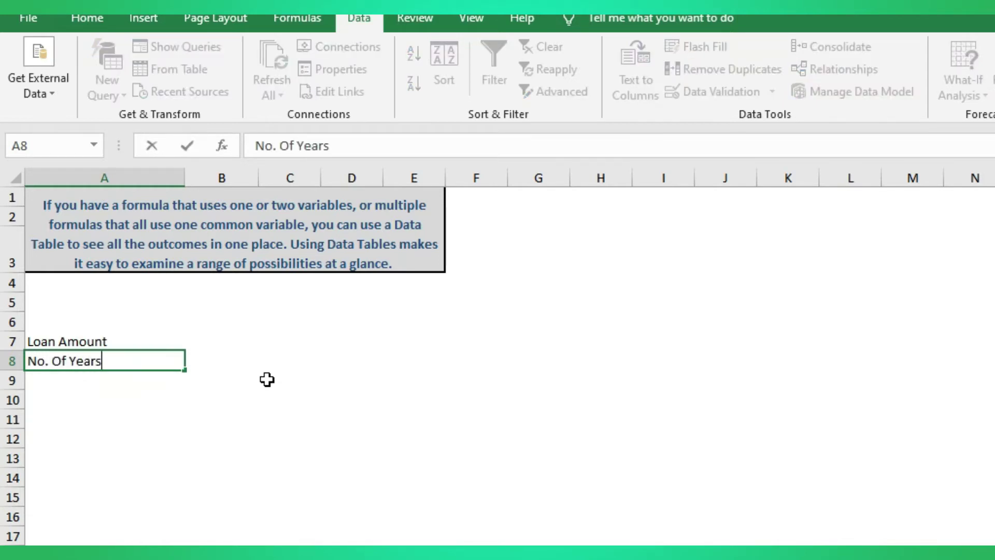
pyautogui.press('Return')
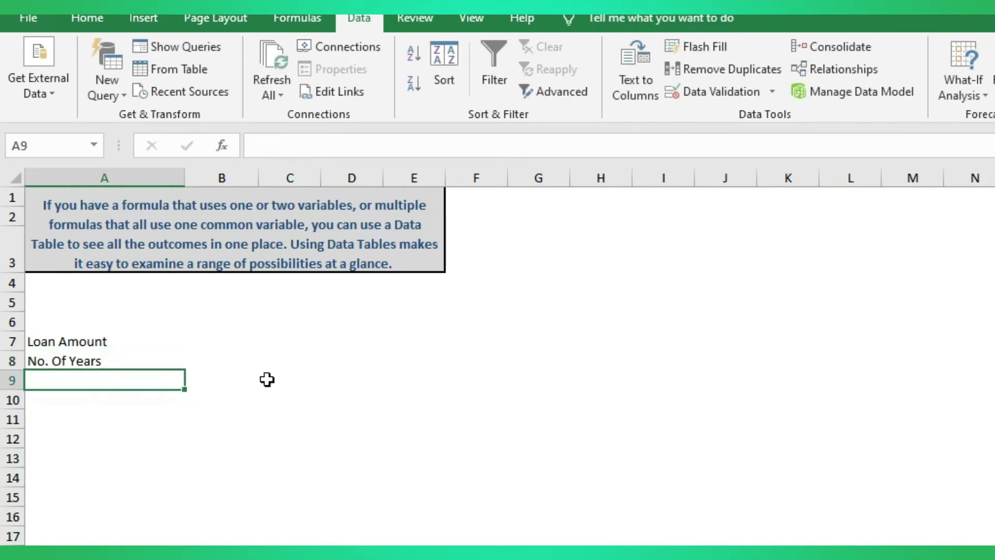
pyautogui.write('Np')
pyautogui.press('BackSpace')
pyautogui.write('op')
pyautogui.press('BackSpace')
pyautogui.write('. of ')
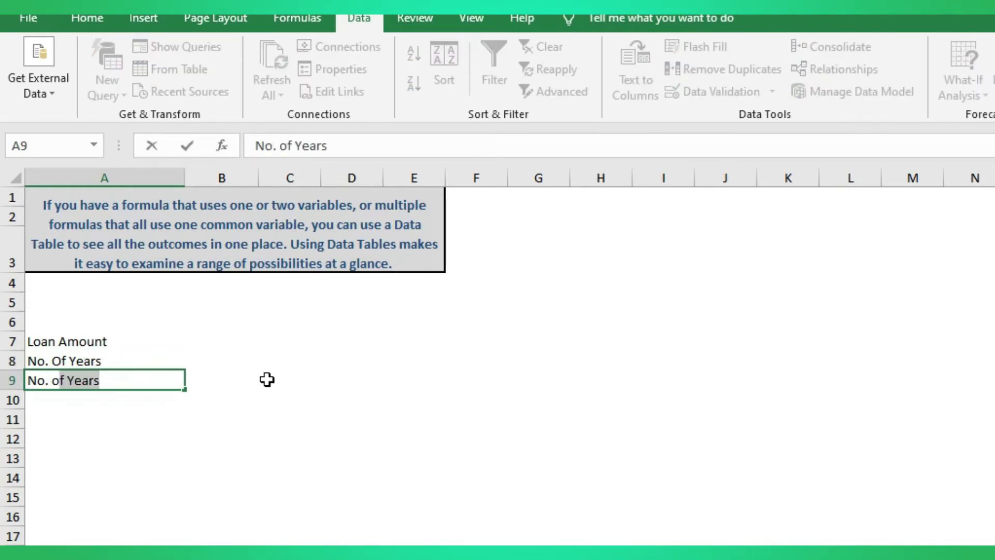
pyautogui.write('Payments ')
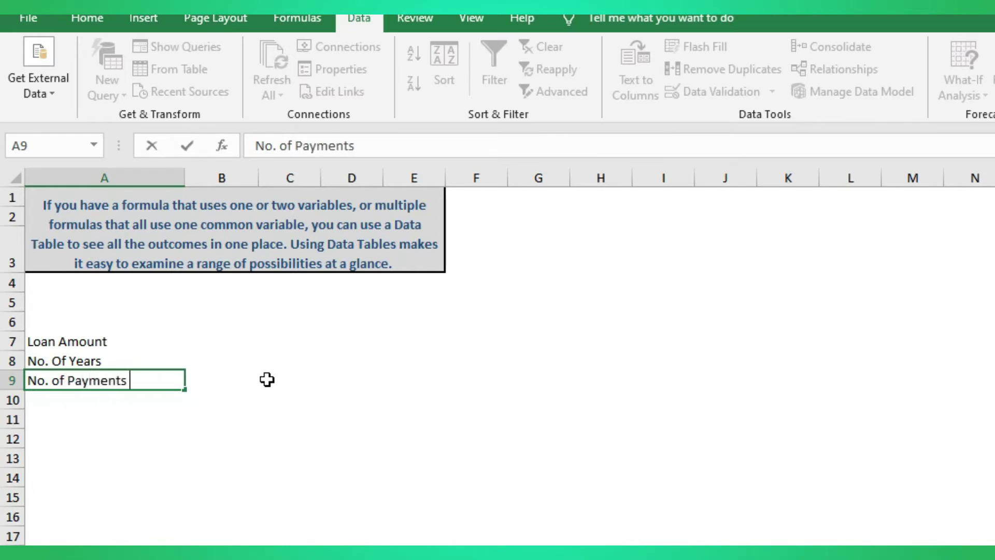
pyautogui.write('Per Year')
pyautogui.press('Return')
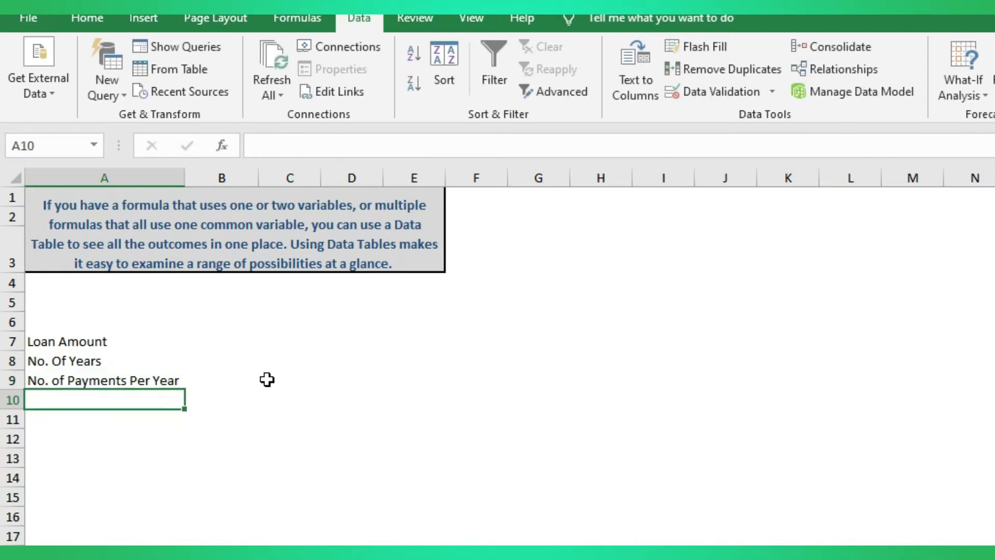
# - Add the Interest Rate and Monthly EMI labels in A10:A11, then select the labels
pyautogui.write('Int')
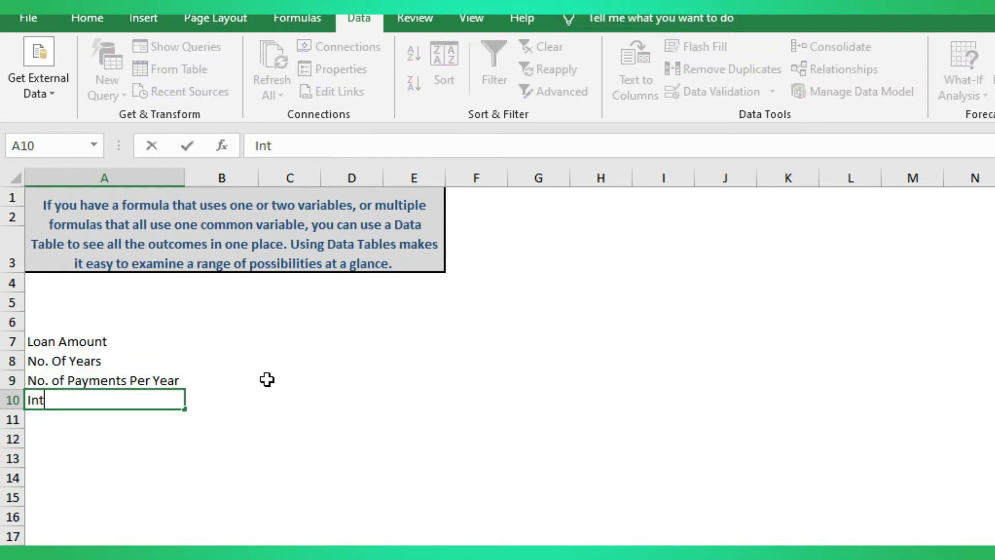
pyautogui.write('erest Rate')
pyautogui.press('Return')
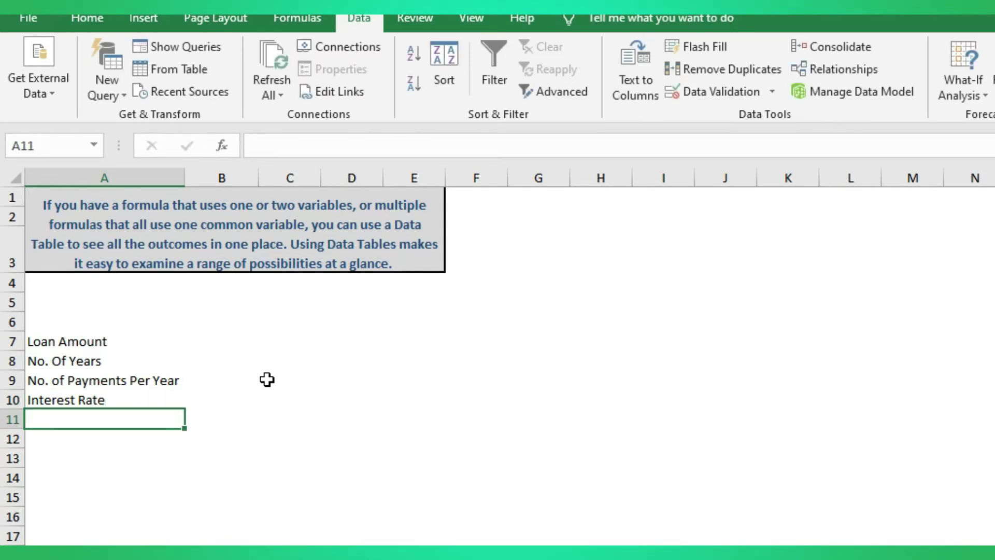
pyautogui.write('Monthly ')
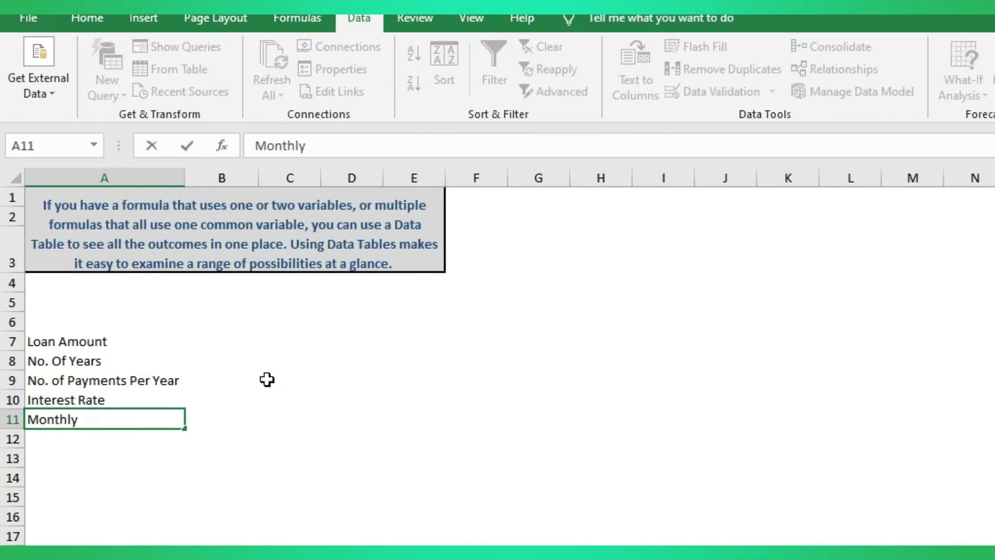
pyautogui.write('EMI')
pyautogui.press('Return')
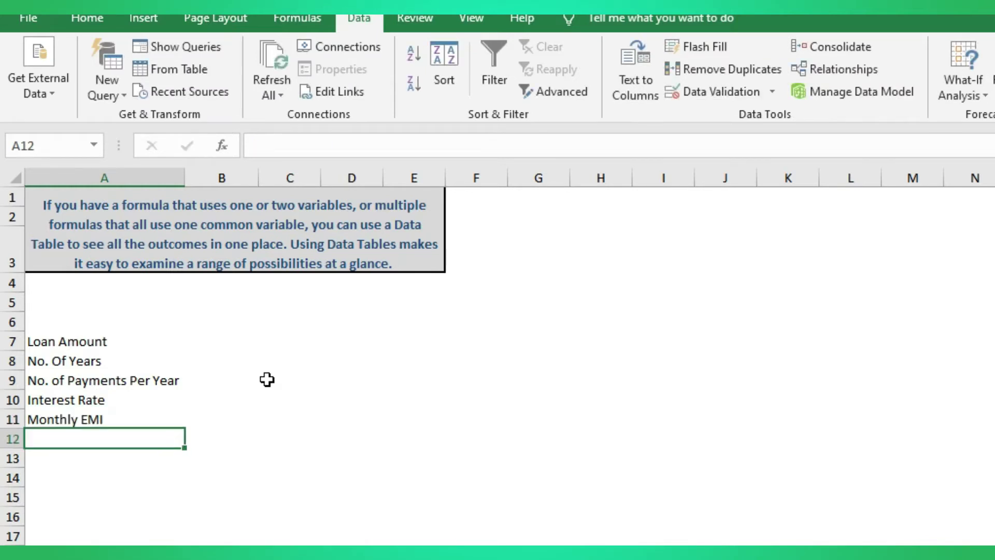
pyautogui.press('Up')
pyautogui.press('Up')
pyautogui.press('Up')
pyautogui.press('Up')
pyautogui.press('Up')
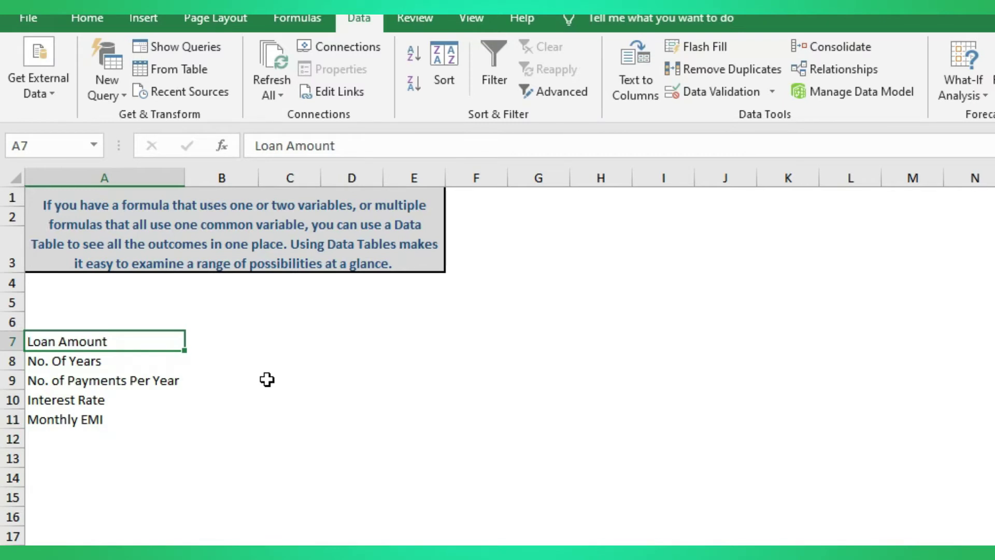
pyautogui.hotkey('shift', 'Down')
pyautogui.hotkey('shift', 'Down')
pyautogui.hotkey('shift', 'Down')
pyautogui.hotkey('shift', 'Down')
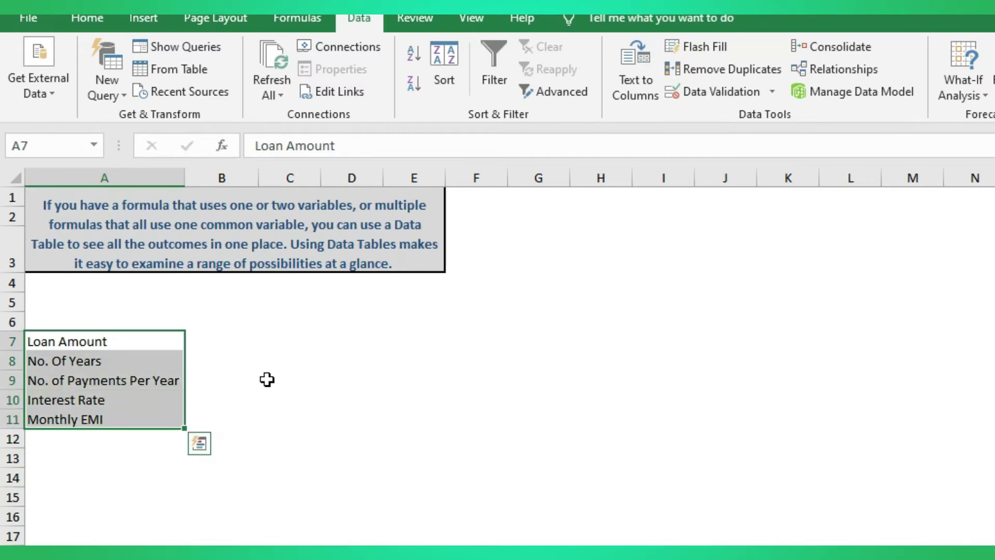
# - Fill B7:B10 with loan amount 600000, 5 years, 12 payments per year and 9% interest
pyautogui.click(228, 337)
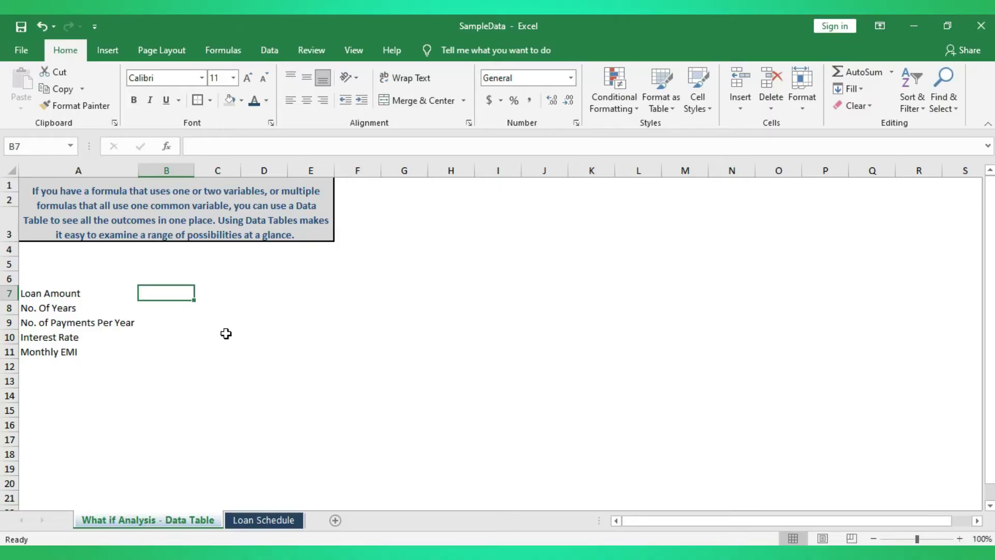
pyautogui.write('600000')
pyautogui.press('Return')
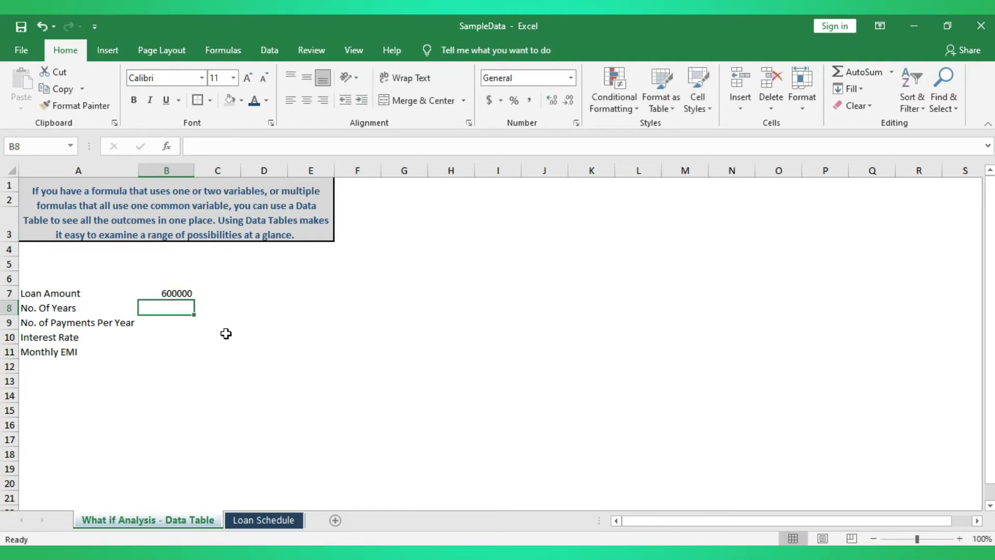
pyautogui.write('8')
pyautogui.press('BackSpace')
pyautogui.write('5')
pyautogui.press('Return')
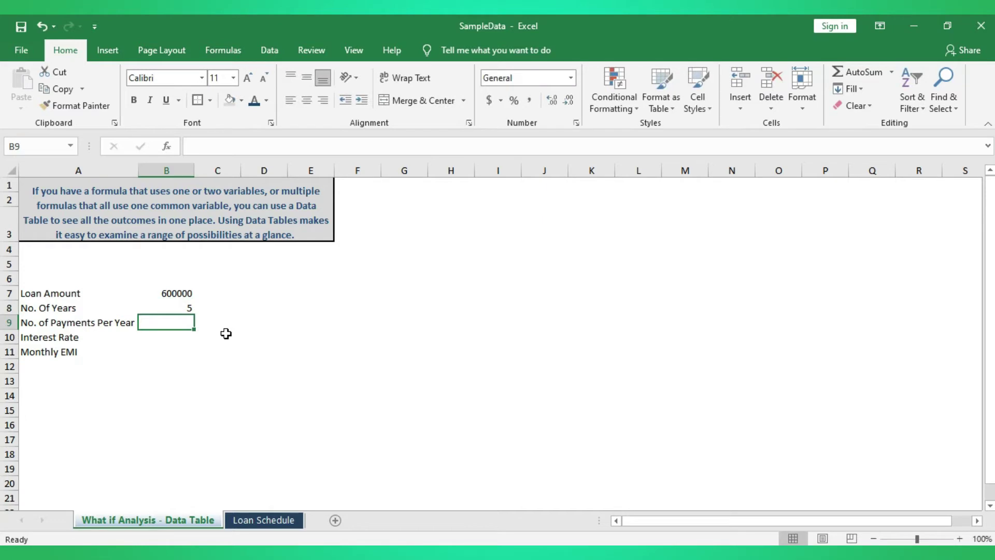
pyautogui.write('12')
pyautogui.press('Return')
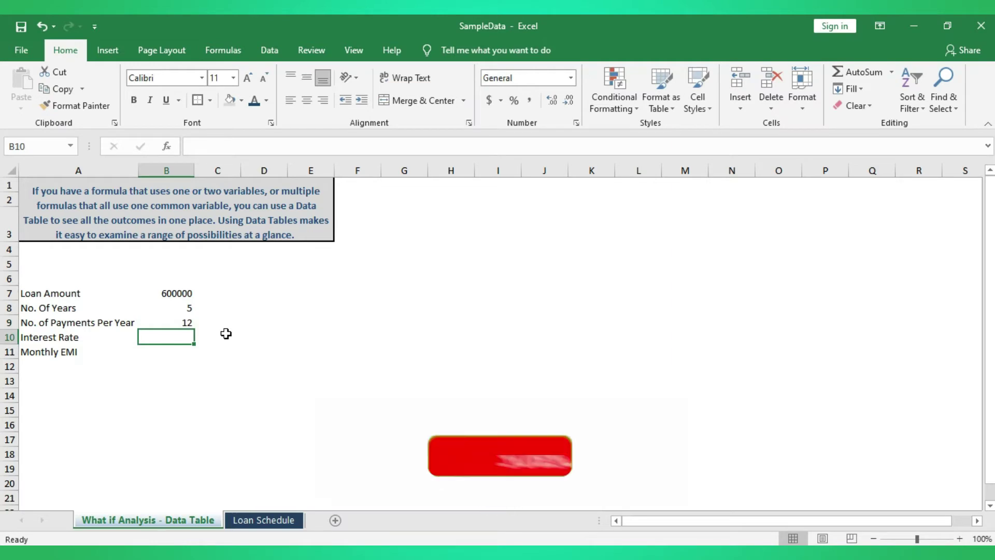
pyautogui.write('9')
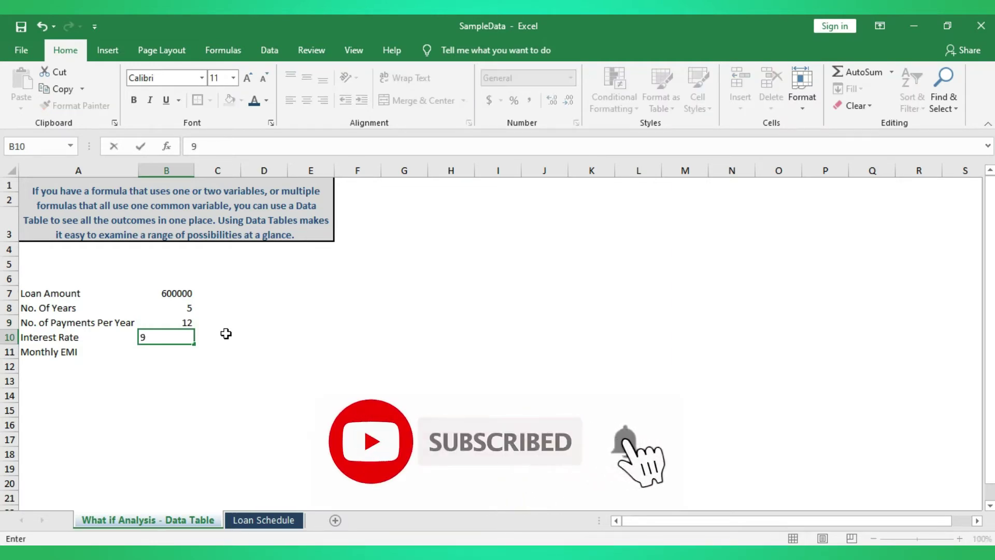
pyautogui.write('%')
pyautogui.press('Return')
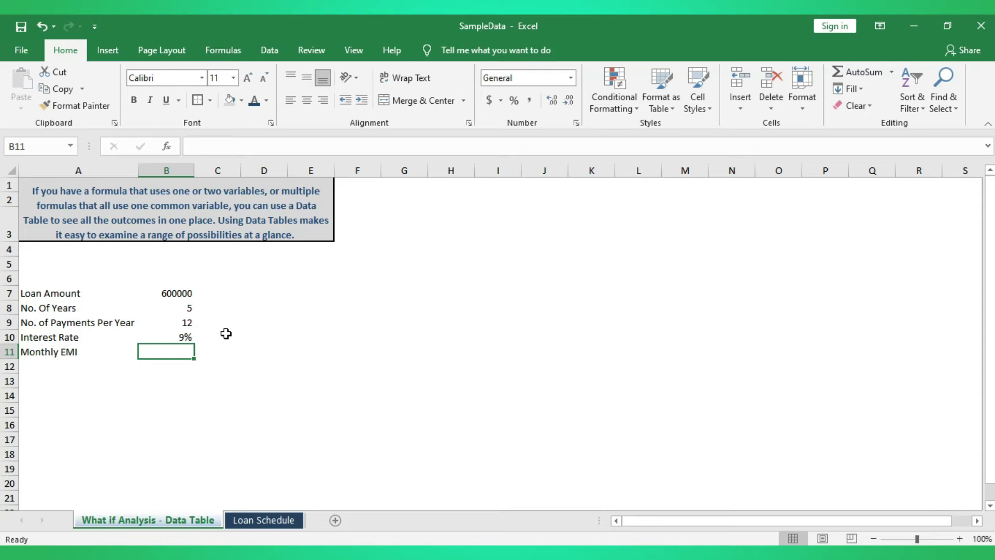
# - Enter =PMT(B10/B9,B8*B9,B7) in B11 to compute the monthly EMI
pyautogui.write('=')
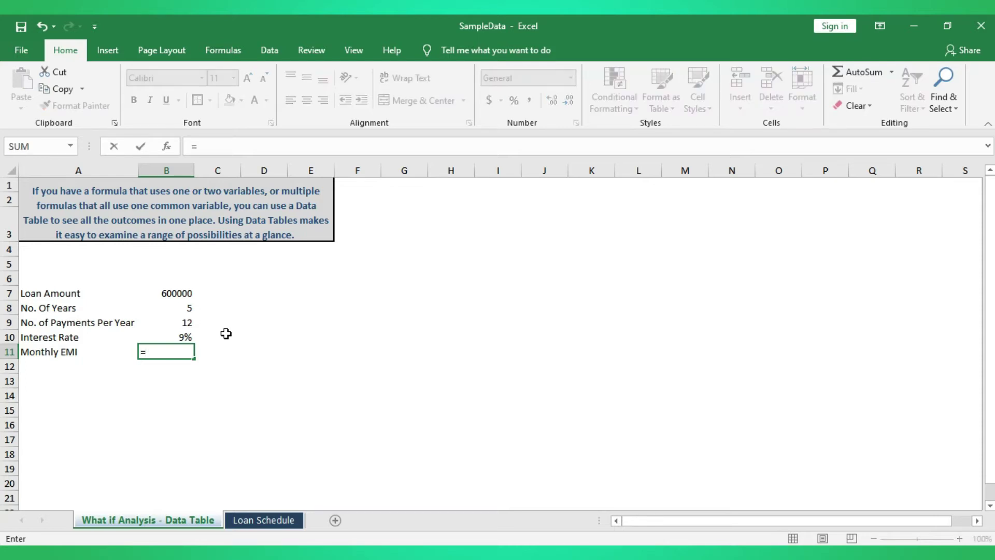
pyautogui.write('PMT')
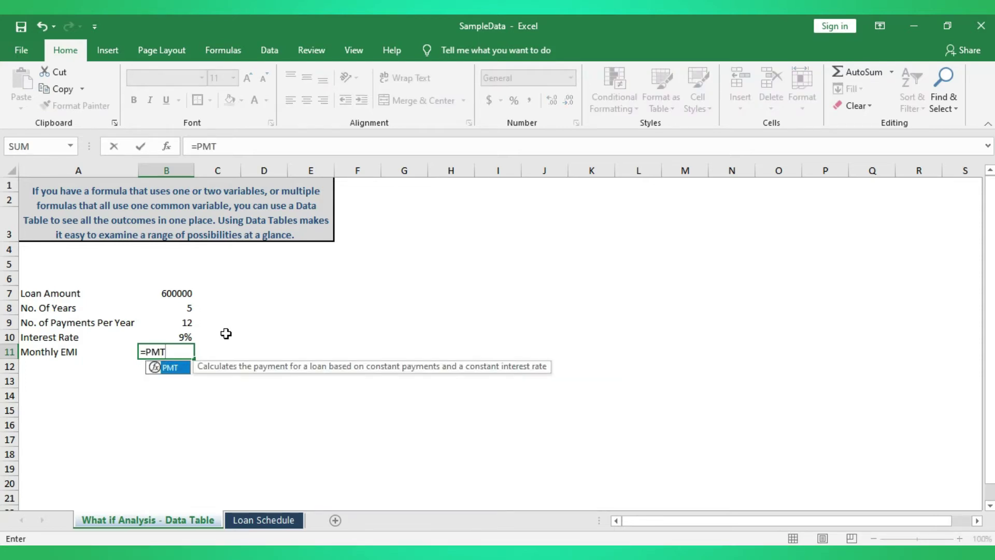
pyautogui.write('(')
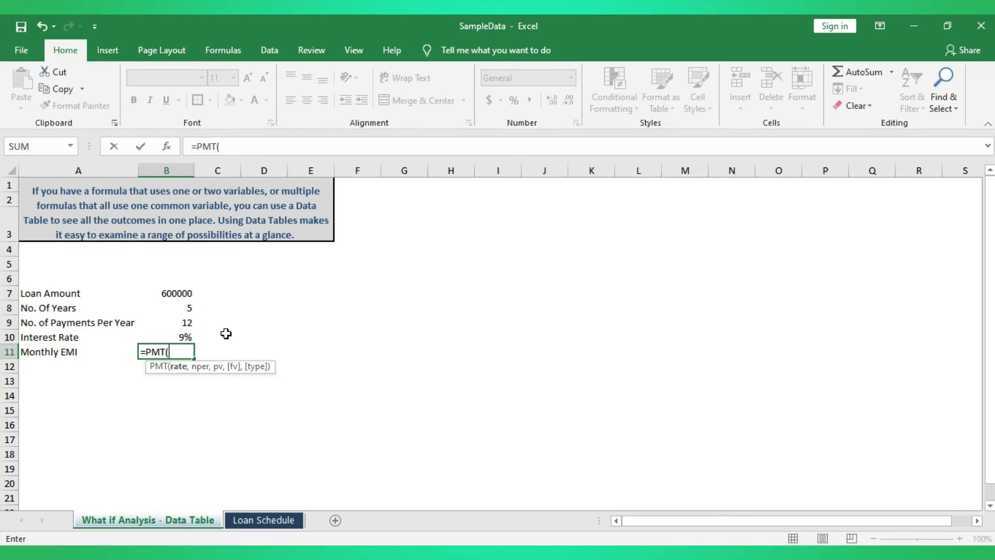
pyautogui.press('Up')
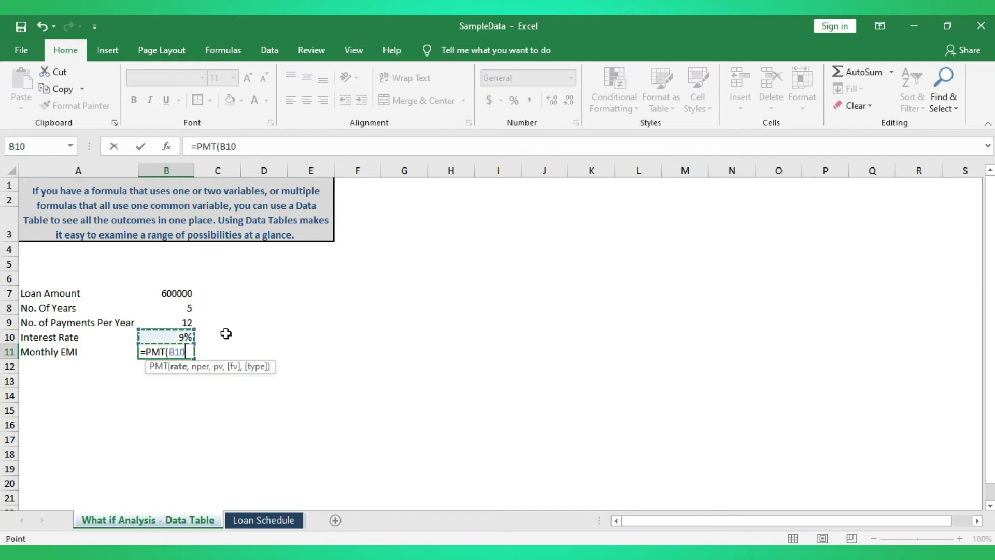
pyautogui.write('/')
pyautogui.press('Up')
pyautogui.press('Up')
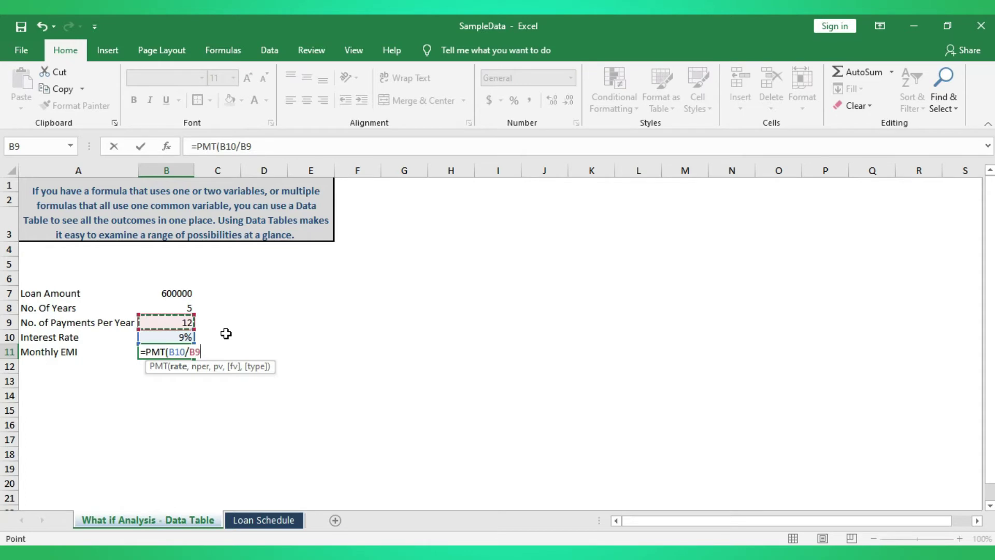
pyautogui.write(')')
pyautogui.press('BackSpace')
pyautogui.write(',')
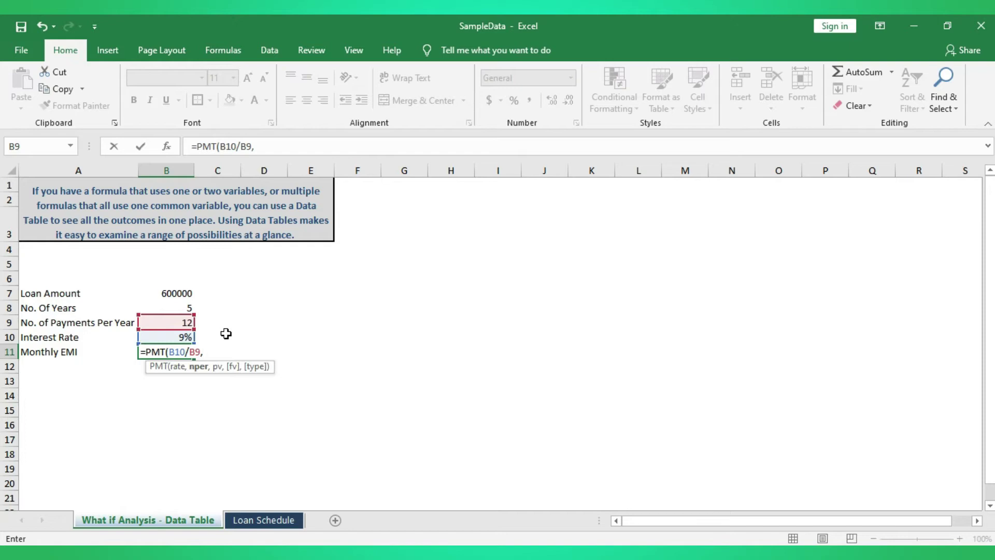
pyautogui.press('Up')
pyautogui.press('Up')
pyautogui.press('Up')
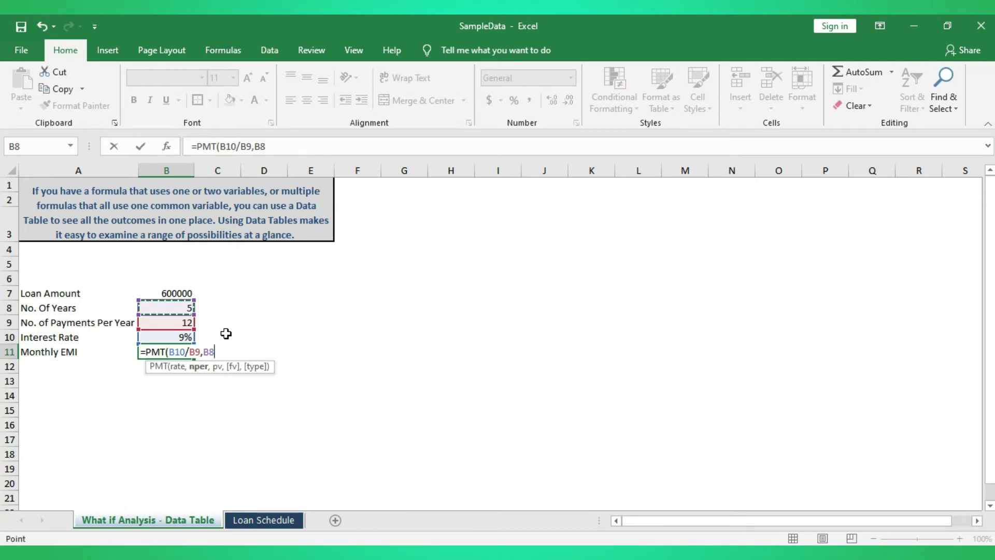
pyautogui.write('*')
pyautogui.press('Up')
pyautogui.press('Up')
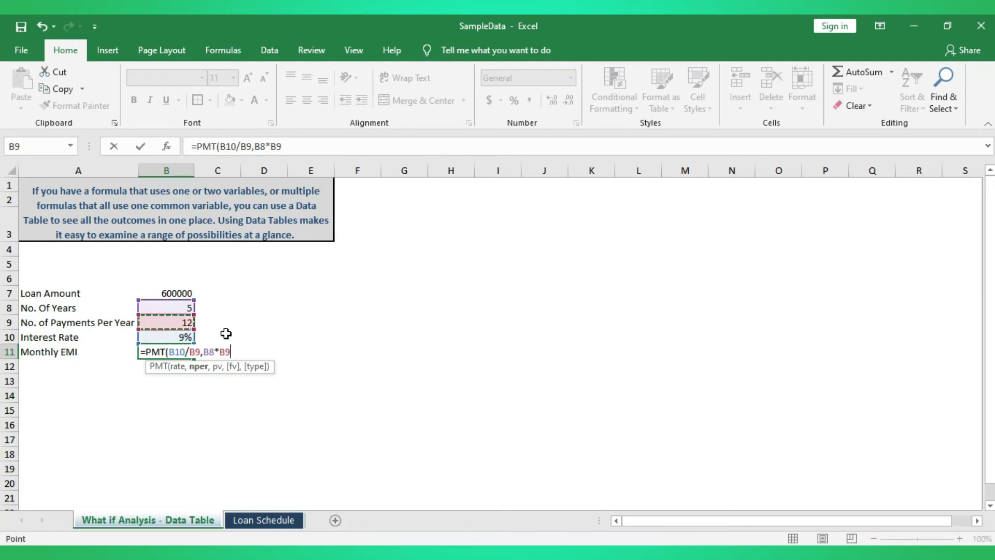
pyautogui.write(',')
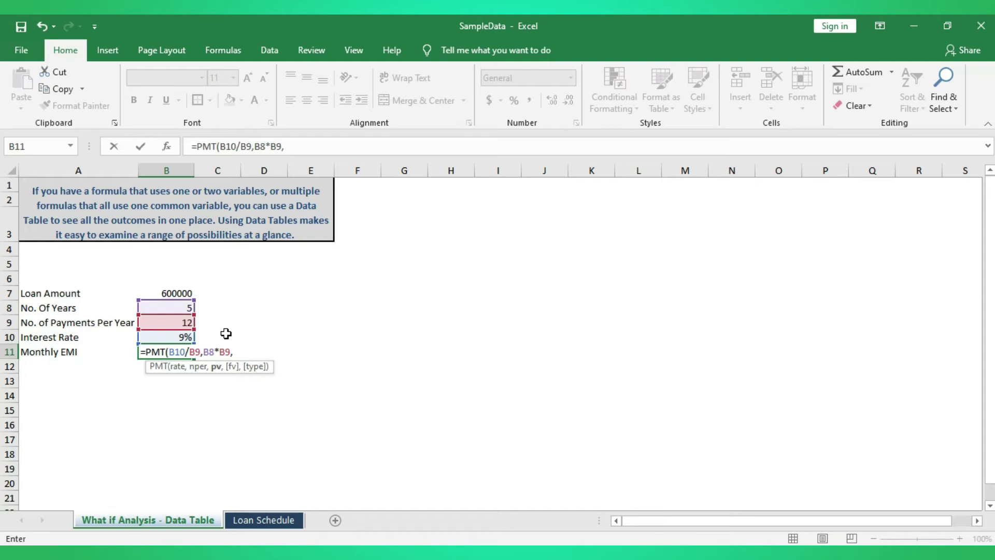
pyautogui.press('Up')
pyautogui.press('Up')
pyautogui.press('Up')
pyautogui.press('Up')
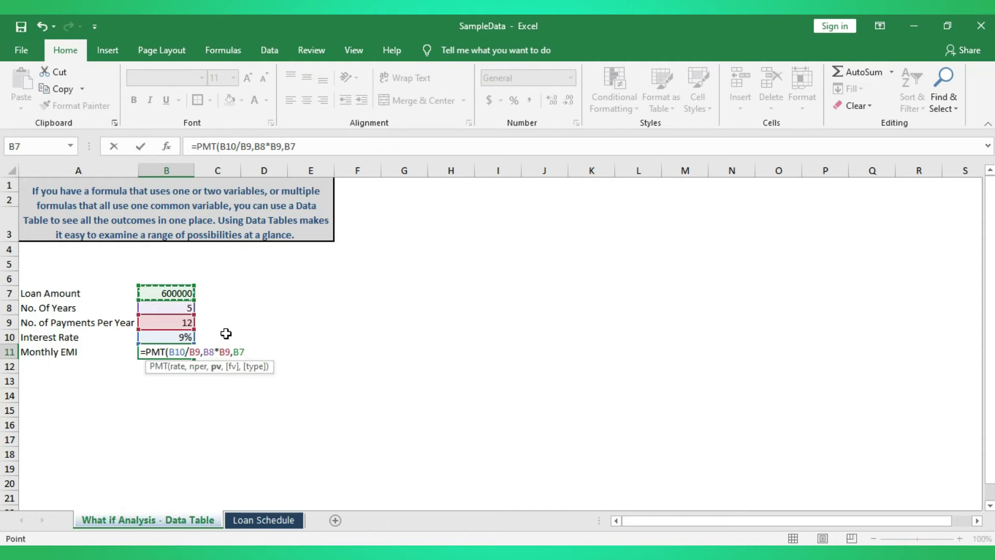
pyautogui.write(')')
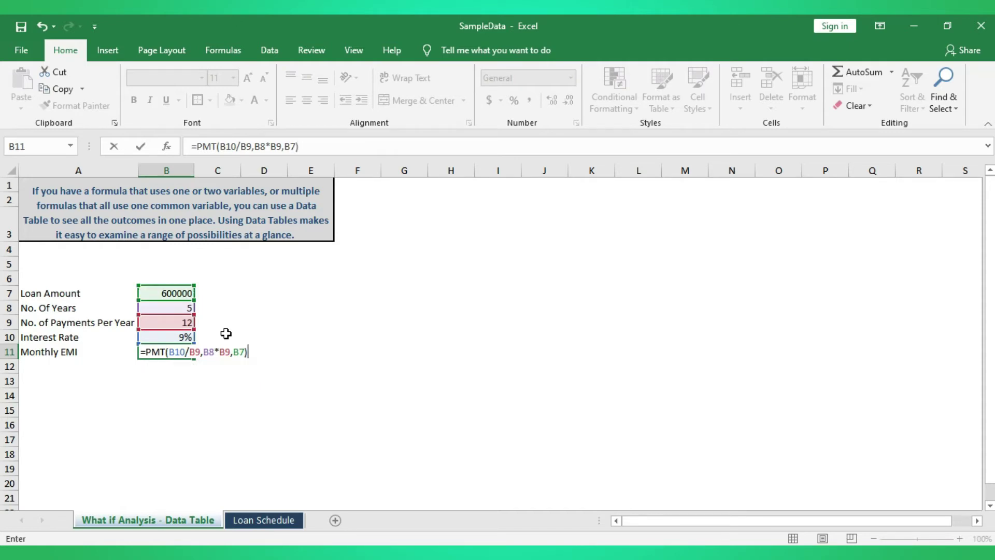
pyautogui.press('Return')
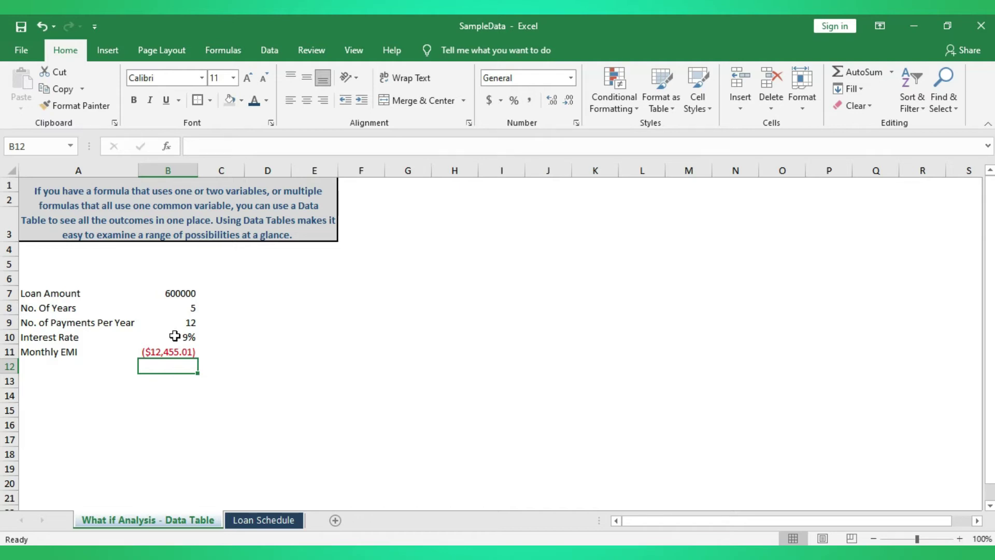
# - Apply the Number format to the Monthly EMI in B11
pyautogui.click(167, 353)
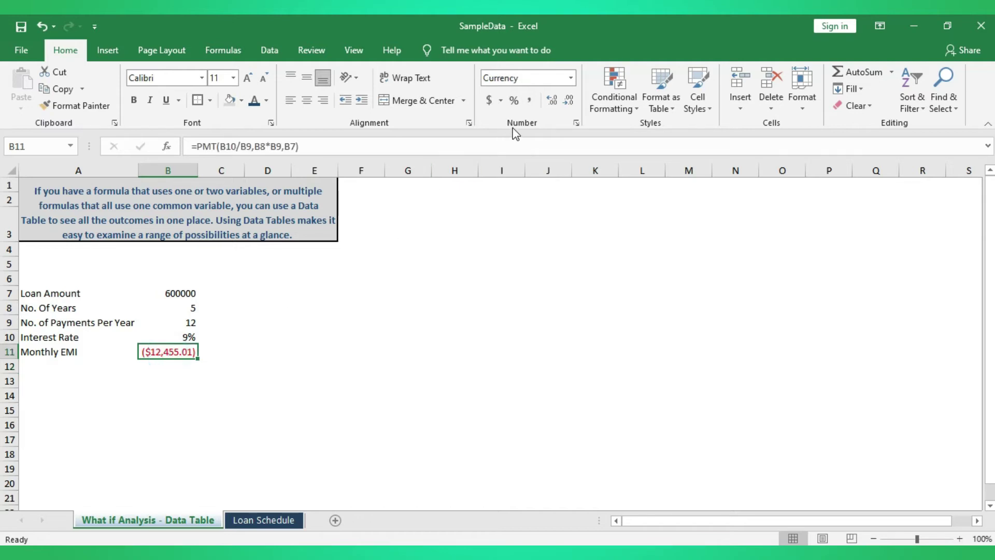
pyautogui.click(571, 78)
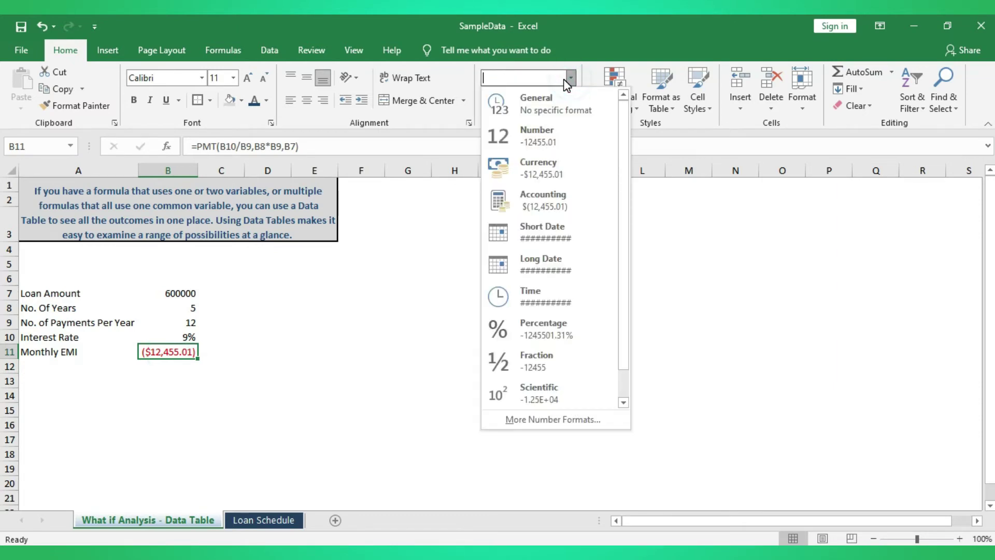
pyautogui.click(558, 143)
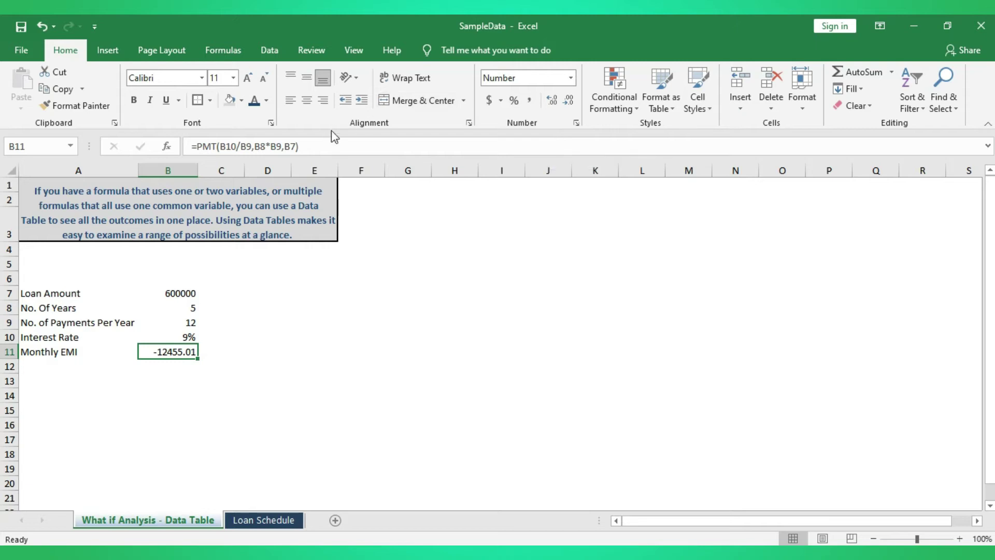
# - Change the formula to =PMT(B10/B9,B8*B9,-B7) so the EMI comes out positive
pyautogui.click(289, 143)
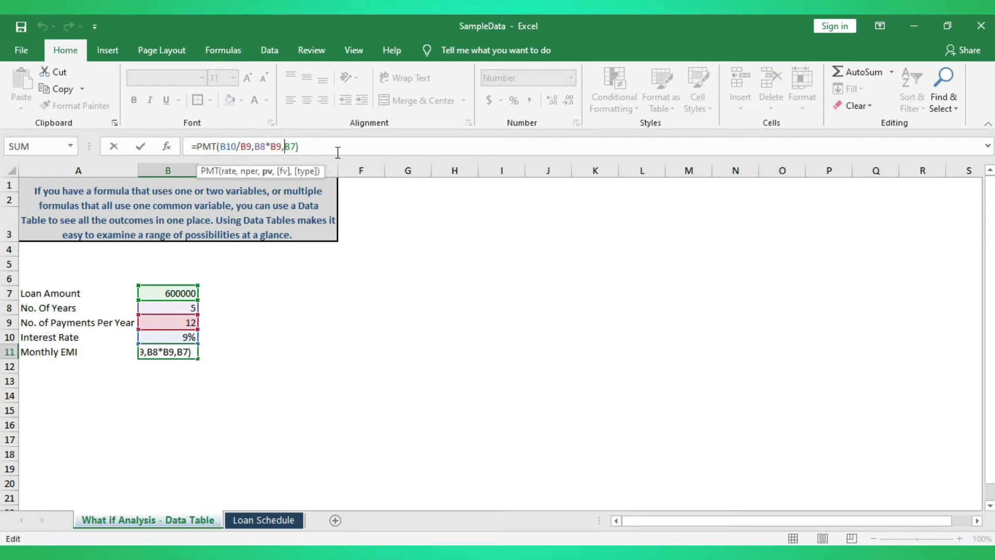
pyautogui.write('-')
pyautogui.press('Return')
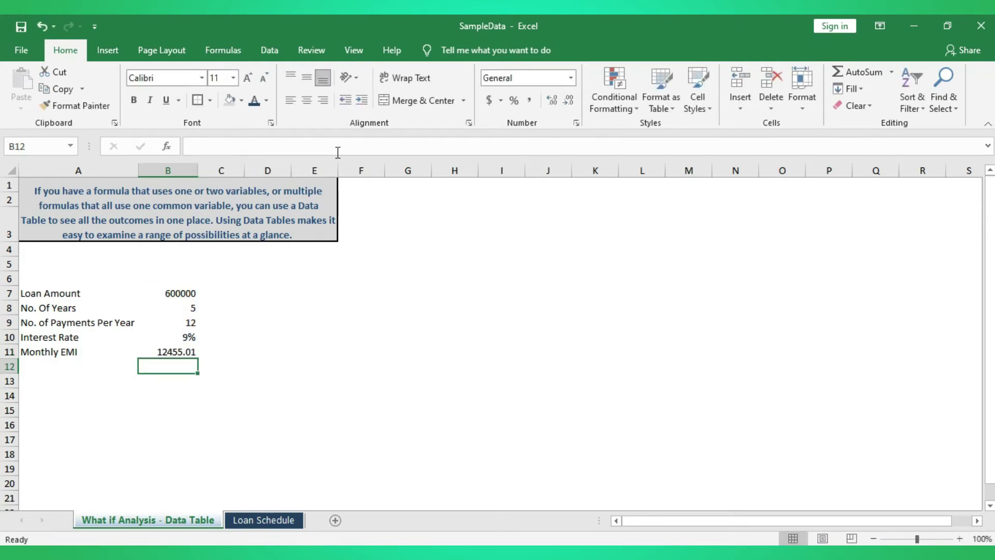
# - Remove both decimal places so B11 shows 12455
pyautogui.click(178, 350)
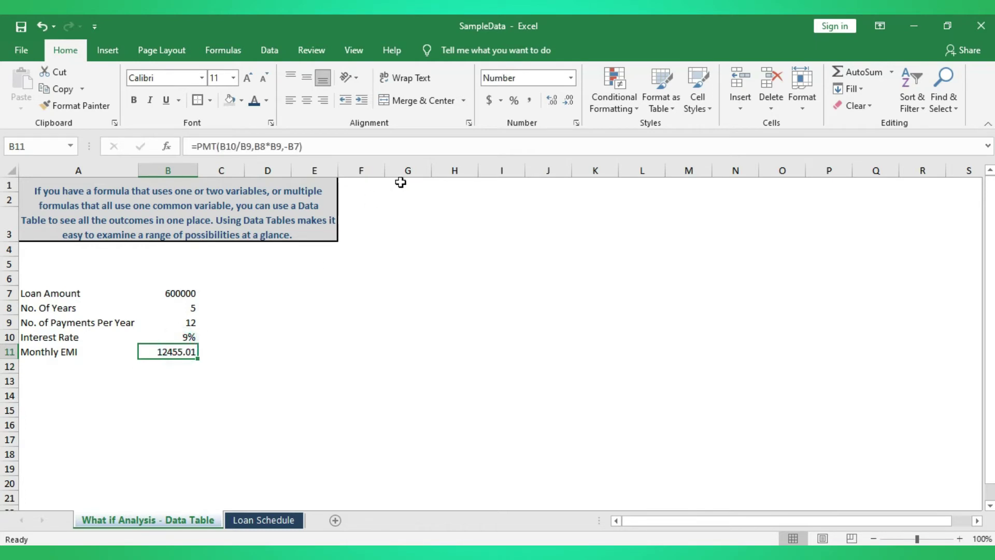
pyautogui.click(569, 100)
pyautogui.click(568, 100)
# - Apply All Borders to the loan block A7:B11
pyautogui.moveTo(68, 294); pyautogui.dragTo(178, 348)
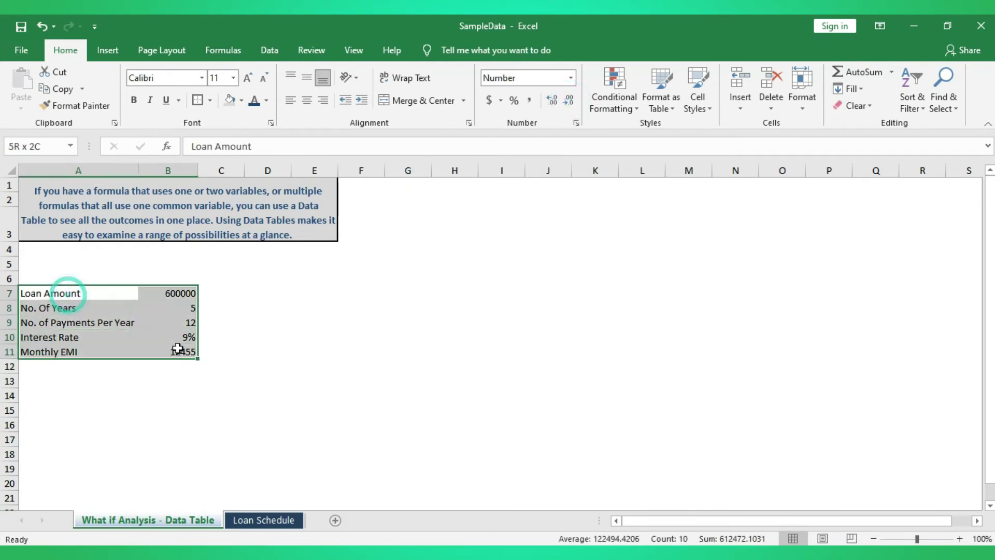
pyautogui.click(212, 100)
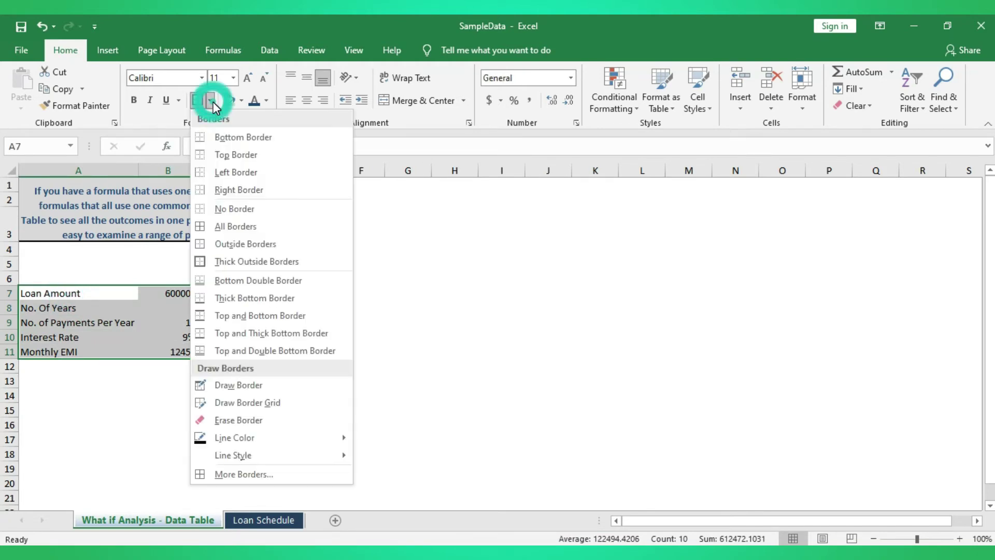
pyautogui.click(238, 227)
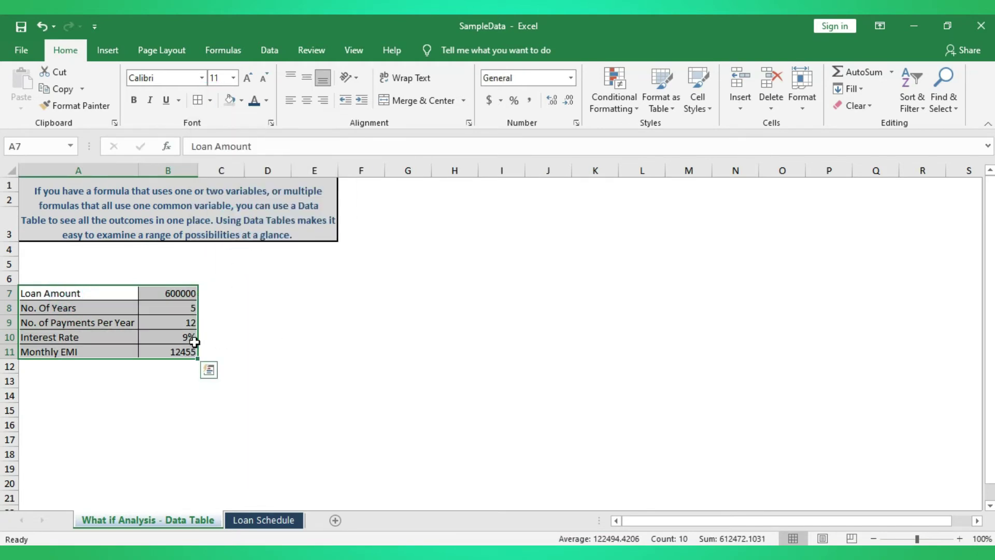
pyautogui.click(174, 351)
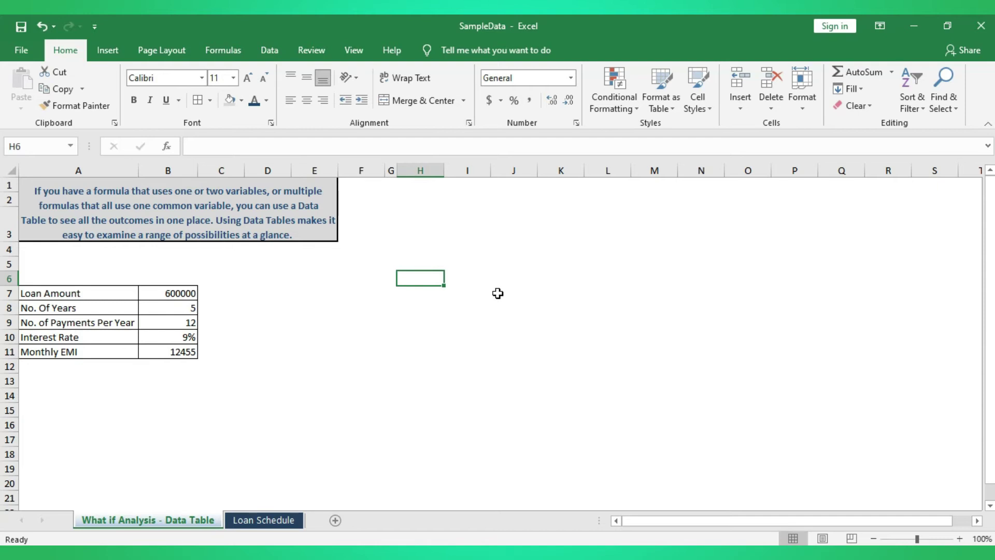
# - Enter the years 6, 7, 8, 9 and 10 across I6:M6
pyautogui.press('Right')
pyautogui.write('6')
pyautogui.press('Right')
pyautogui.write('7')
pyautogui.press('Right')
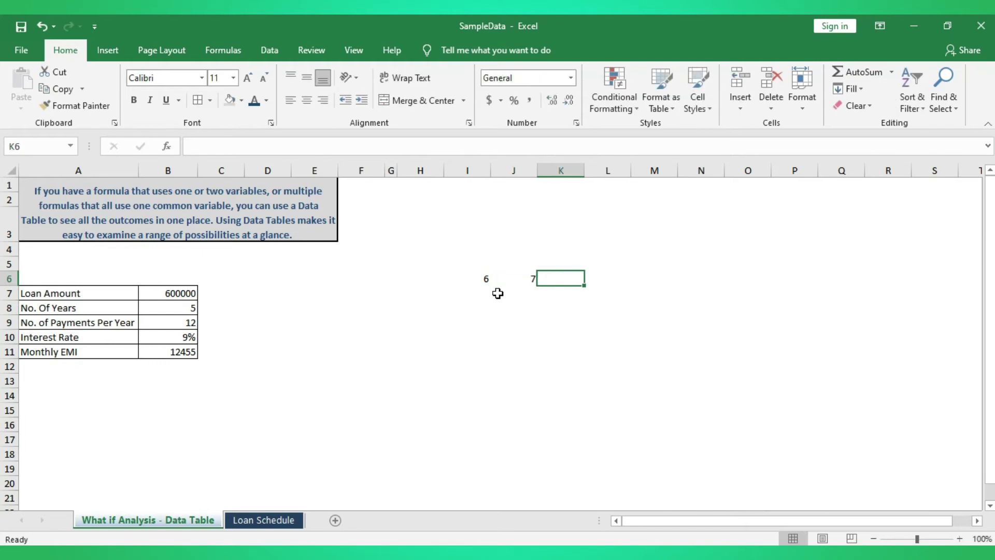
pyautogui.write('8')
pyautogui.press('Right')
pyautogui.write('9')
pyautogui.press('Tab')
pyautogui.write('10')
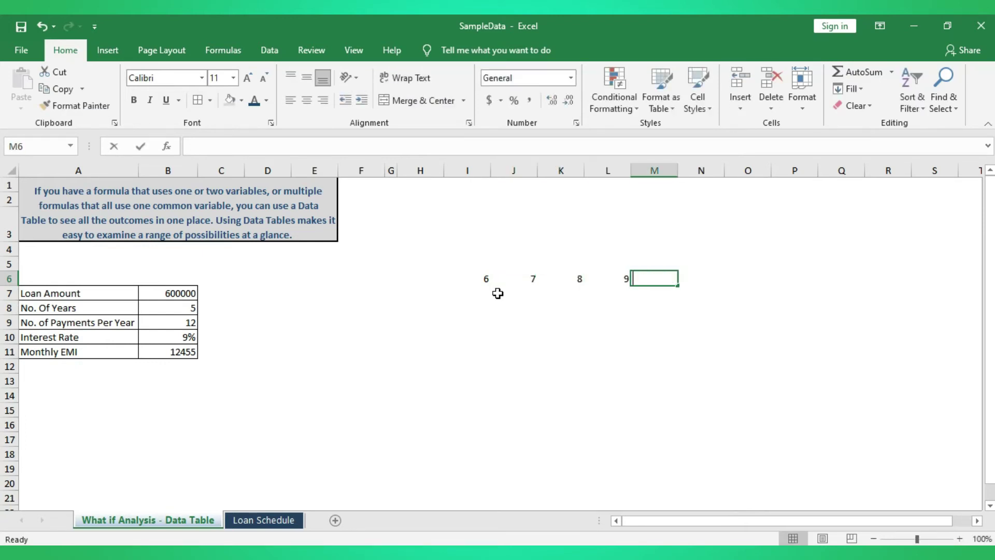
pyautogui.press('Tab')
# - List interest rates 10% through 17% down H7:H14
pyautogui.press('Return')
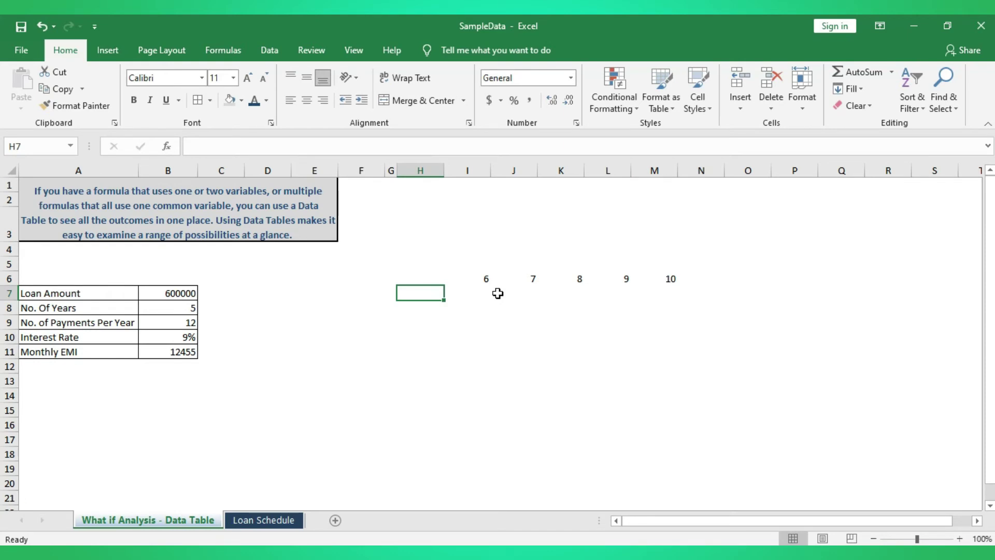
pyautogui.write('10')
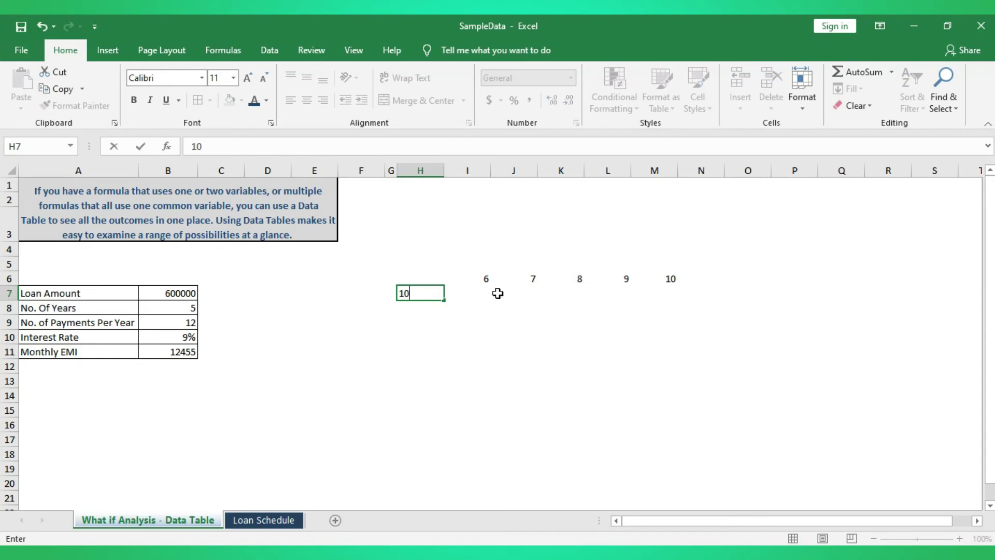
pyautogui.write('%')
pyautogui.press('Return')
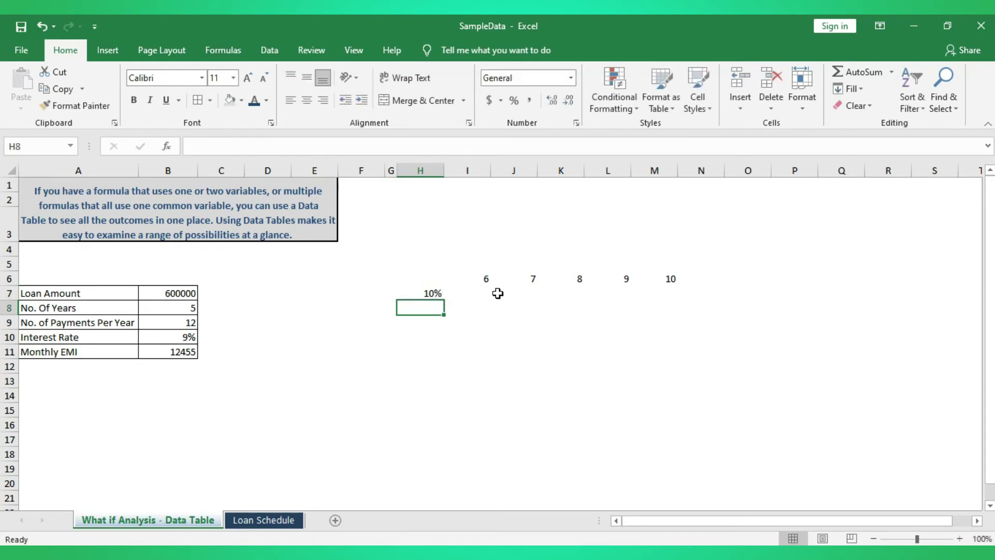
pyautogui.write('11%')
pyautogui.press('Return')
pyautogui.write('12')
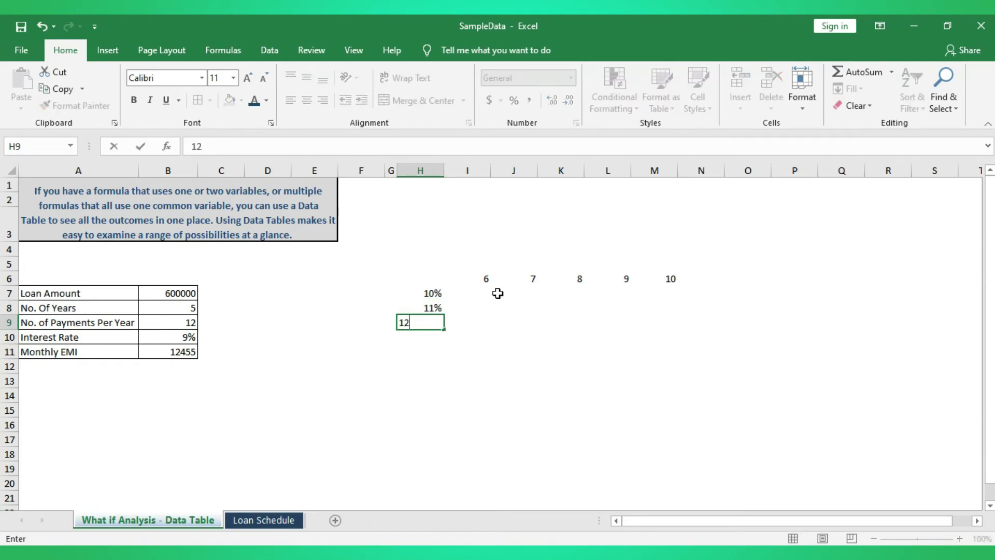
pyautogui.write('%')
pyautogui.press('Return')
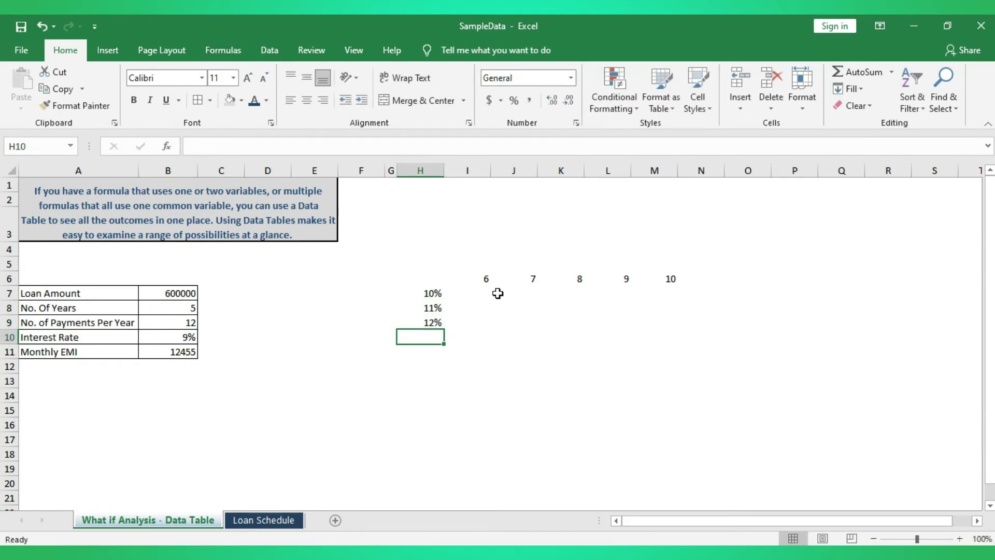
pyautogui.write('13')
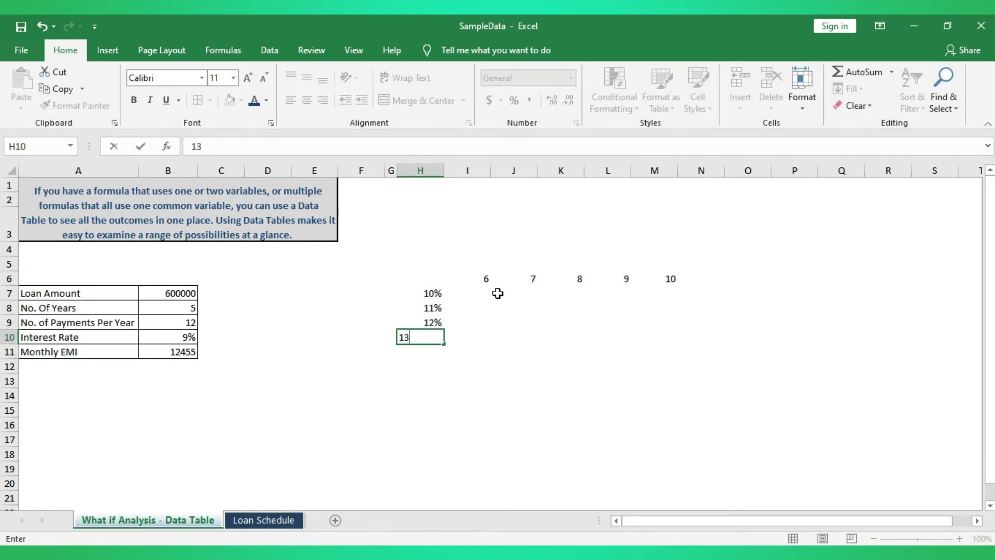
pyautogui.write('%')
pyautogui.press('Return')
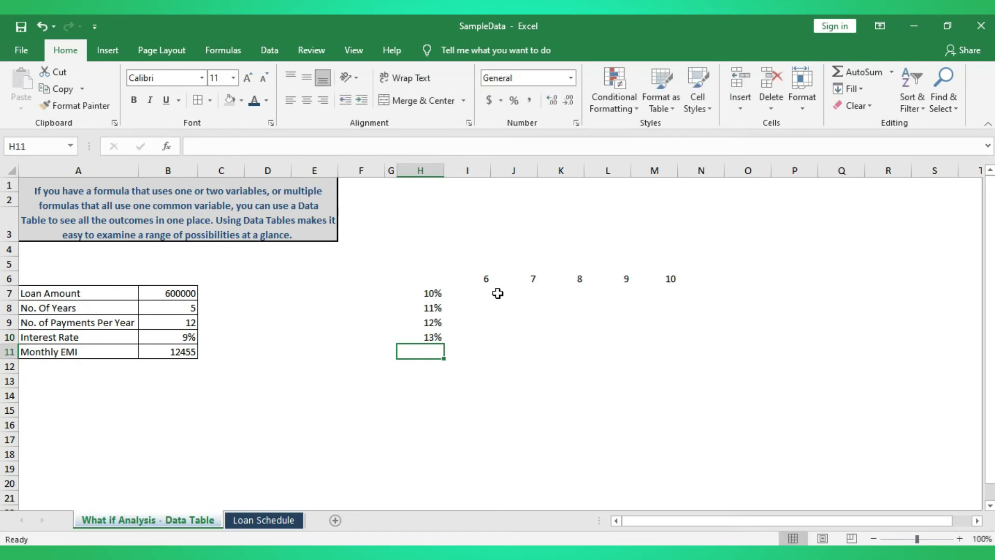
pyautogui.write('14%')
pyautogui.press('Return')
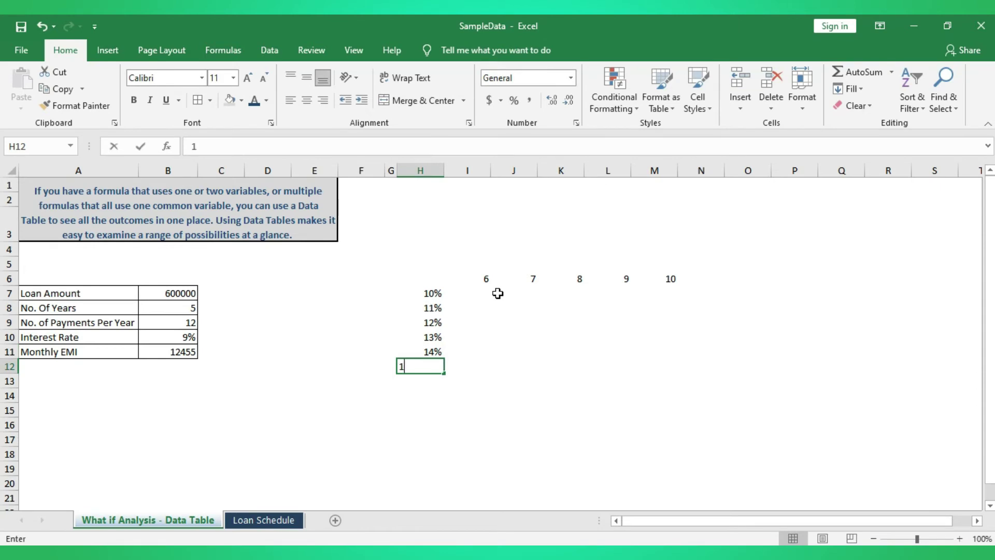
pyautogui.write('15%')
pyautogui.press('Return')
pyautogui.write('16%')
pyautogui.press('Return')
pyautogui.write('17%')
pyautogui.press('Return')
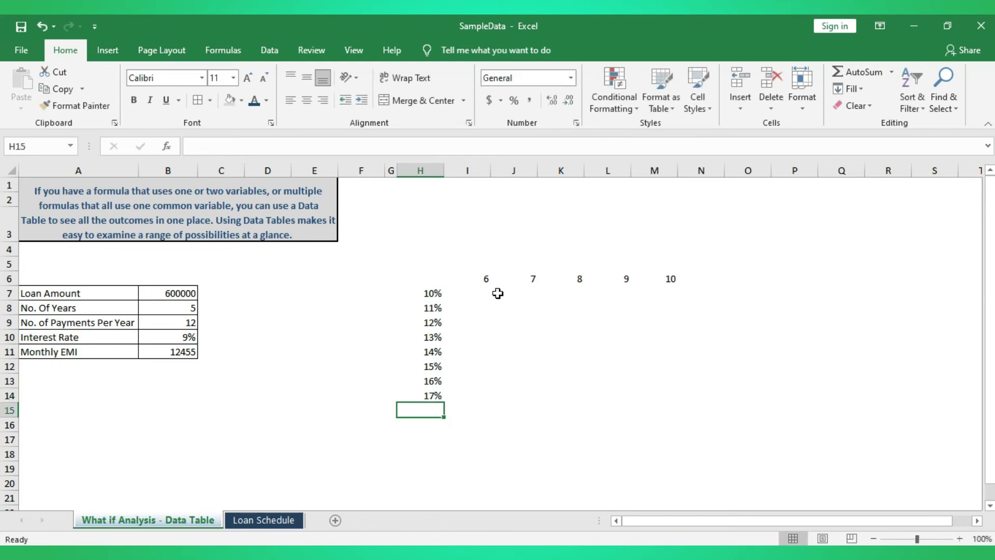
pyautogui.click(439, 278)
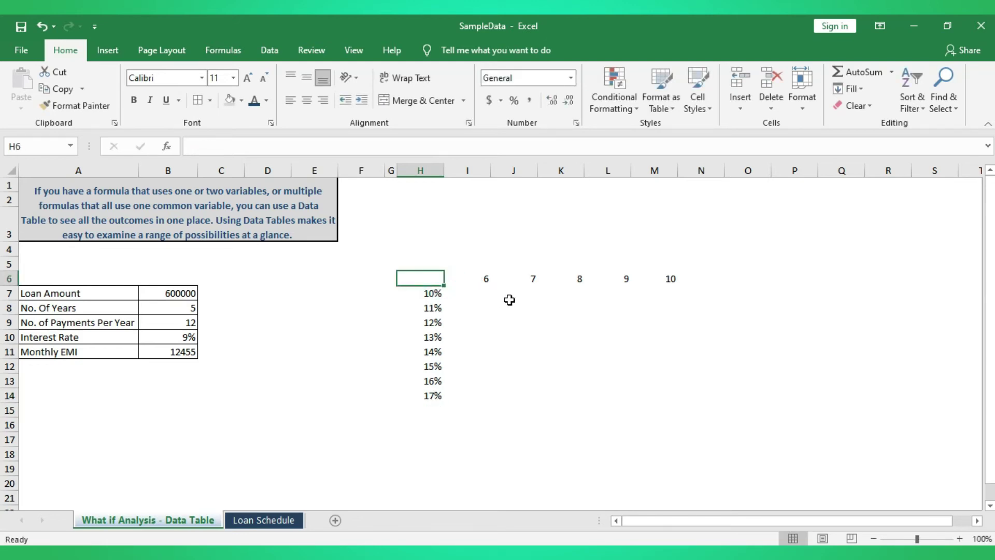
# - Enter =B11 in H6 so the corner cell shows the Monthly EMI of 12455
pyautogui.write('=')
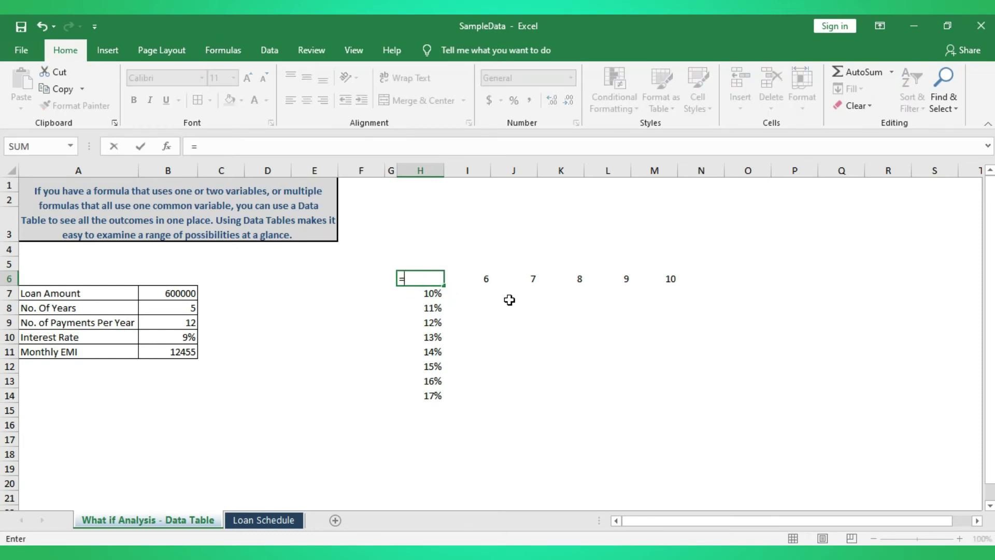
pyautogui.press('Left')
pyautogui.press('Left')
pyautogui.press('Left')
pyautogui.press('Left')
pyautogui.press('Left')
pyautogui.press('Left')
pyautogui.press('Down')
pyautogui.press('Down')
pyautogui.press('Down')
pyautogui.press('Down')
pyautogui.press('Down')
pyautogui.press('Return')
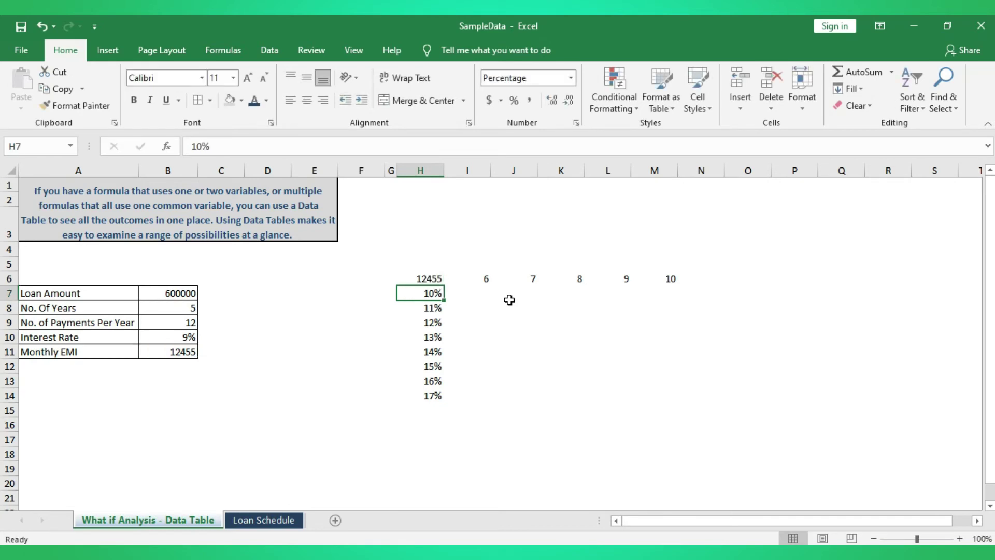
# - Select I5:M5, the row above the years
pyautogui.press('Up')
pyautogui.press('Right')
pyautogui.press('Up')
pyautogui.hotkey('shift', 'Right')
pyautogui.hotkey('shift', 'Right')
pyautogui.hotkey('shift', 'Right')
pyautogui.hotkey('shift', 'Right')
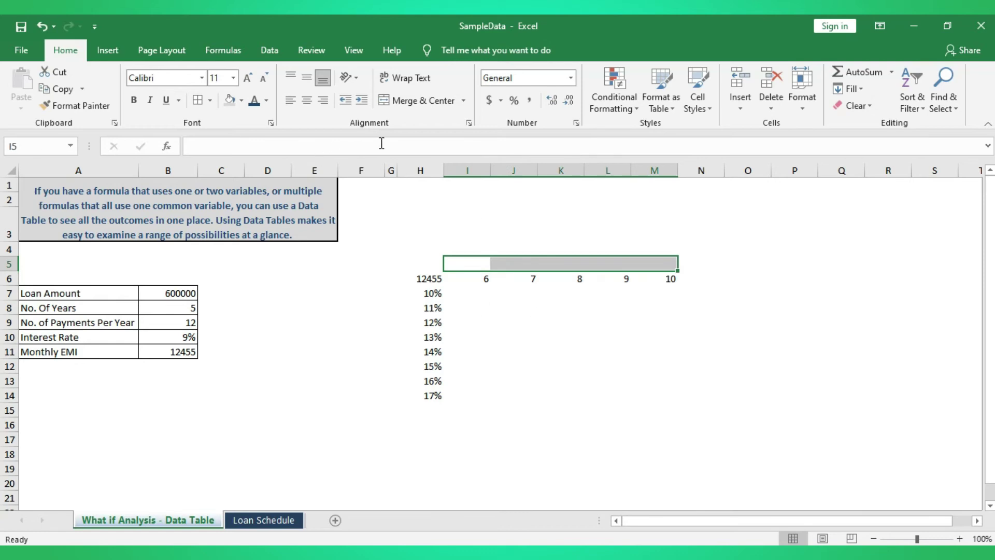
# - Merge and center I5:M5 and begin typing the 'No. of Years' heading
pyautogui.click(430, 100)
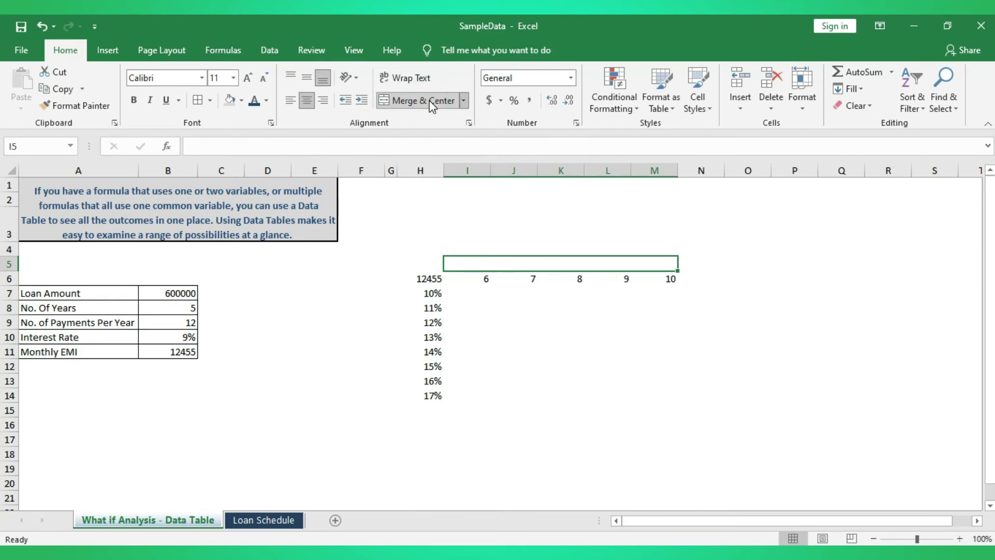
pyautogui.write('No. of y')
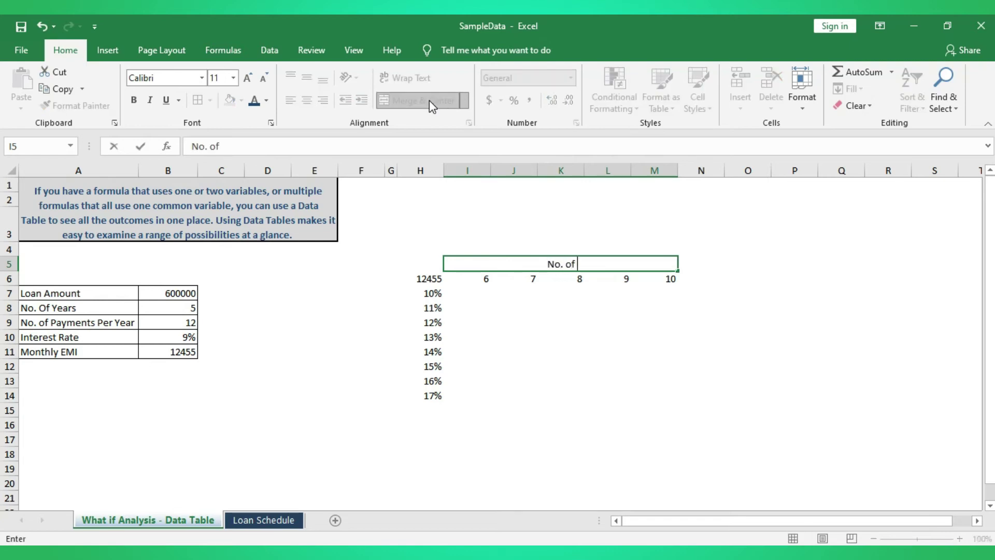
pyautogui.press('BackSpace')
# - Finish the No. of Years header, then merge G7:G14 and label it 'Rate of Interest'
pyautogui.write('Years')
pyautogui.press('Return')
pyautogui.press('Down')
pyautogui.press('Left')
pyautogui.press('Left')
pyautogui.hotkey('shift', 'Down')
pyautogui.hotkey('shift', 'Down')
pyautogui.hotkey('shift', 'Down')
pyautogui.hotkey('shift', 'Down')
pyautogui.hotkey('shift', 'Down')
pyautogui.hotkey('shift', 'Down')
pyautogui.hotkey('shift', 'Down')
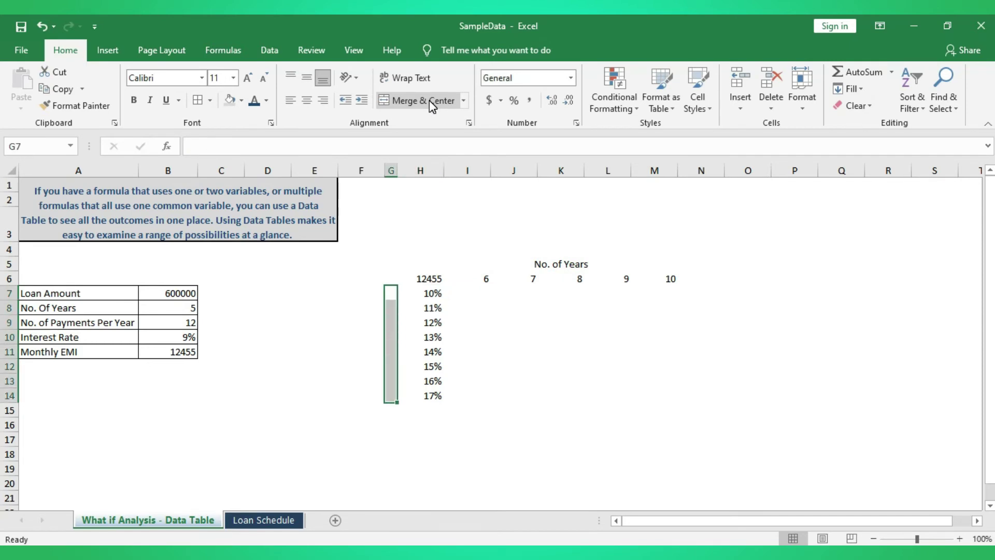
pyautogui.click(429, 101)
pyautogui.write('Rate of Interest')
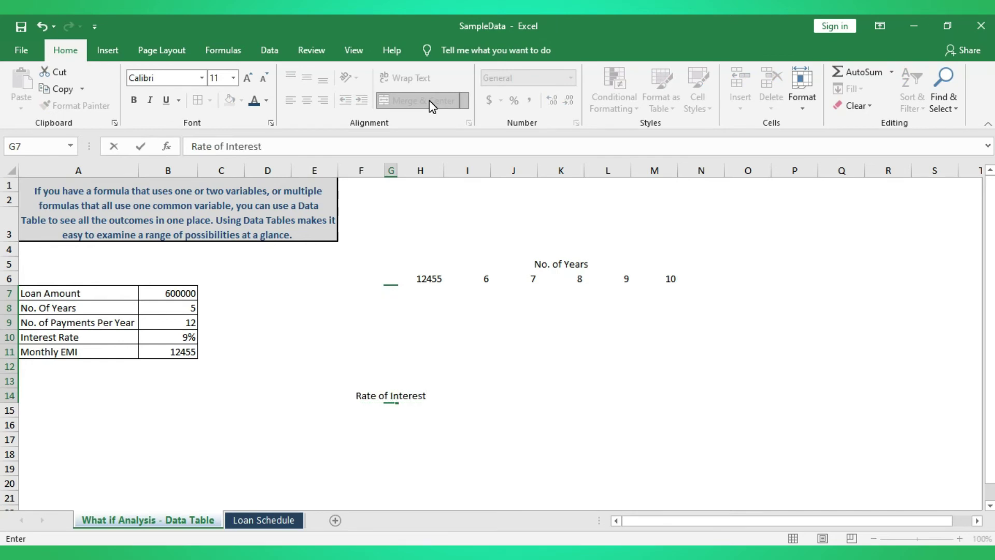
pyautogui.hotkey('ctrl', 'Return')
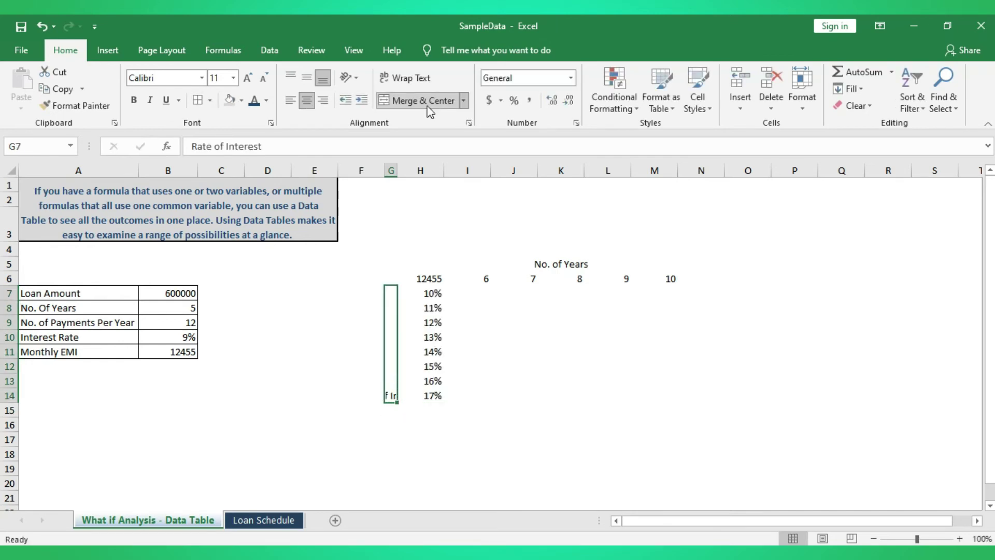
# - Rotate the Rate of Interest label text to 90 degrees
pyautogui.rightClick(389, 317)
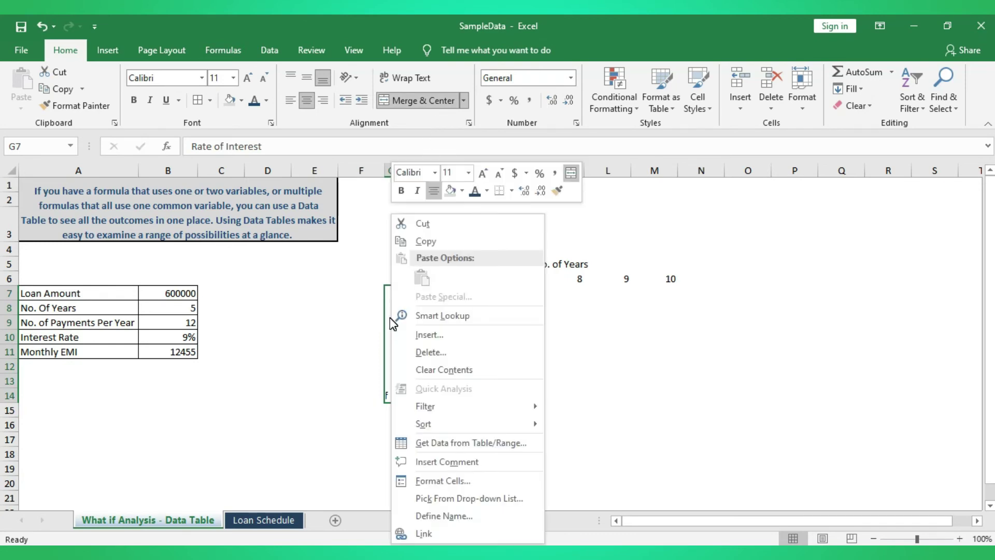
pyautogui.click(430, 482)
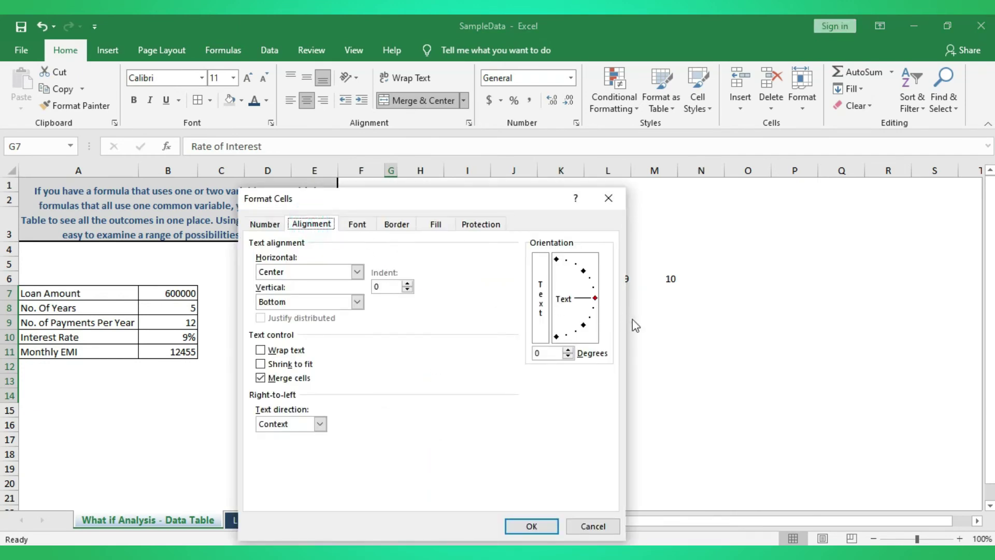
pyautogui.moveTo(596, 305); pyautogui.dragTo(556, 260)
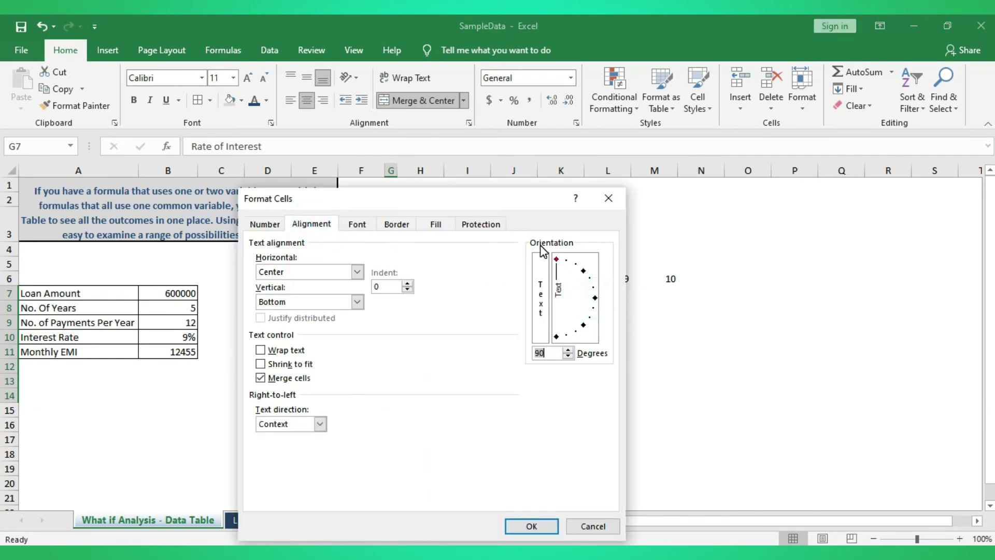
pyautogui.click(533, 526)
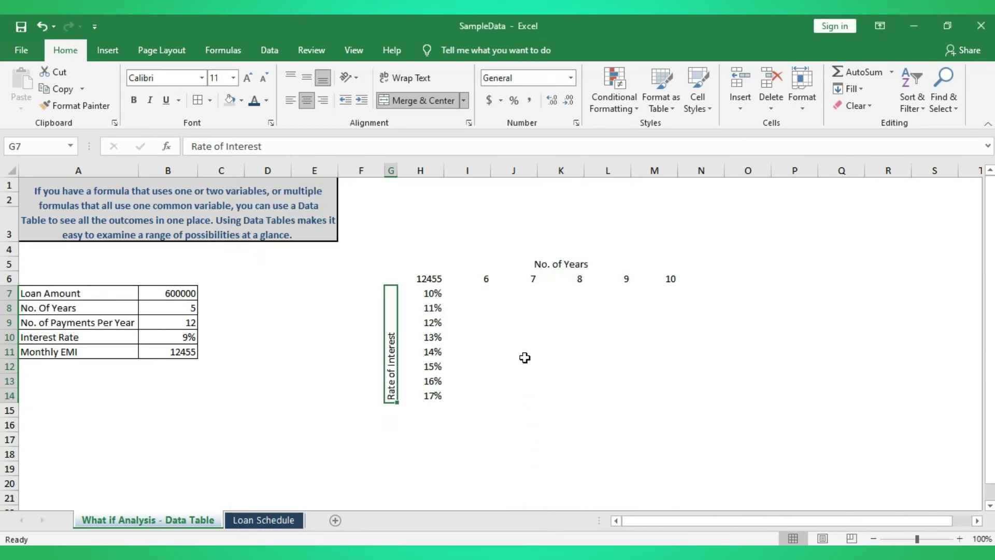
# - Centre the Rate of Interest label vertically and give it blue fill with white text
pyautogui.click(311, 79)
pyautogui.click(242, 100)
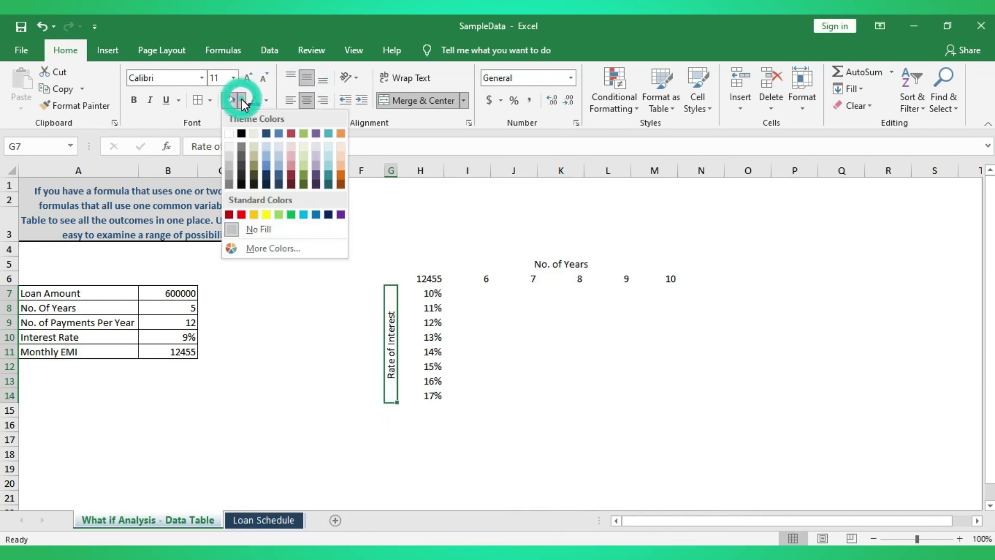
pyautogui.click(278, 134)
pyautogui.click(267, 102)
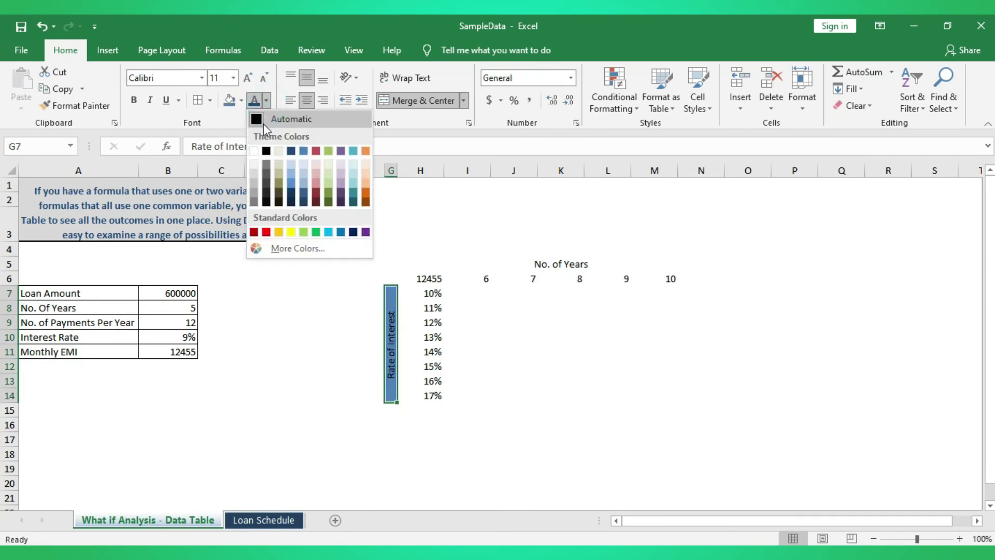
pyautogui.click(253, 151)
# - Apply blue fill and white lettering to the No. of Years heading
pyautogui.click(538, 270)
pyautogui.click(228, 100)
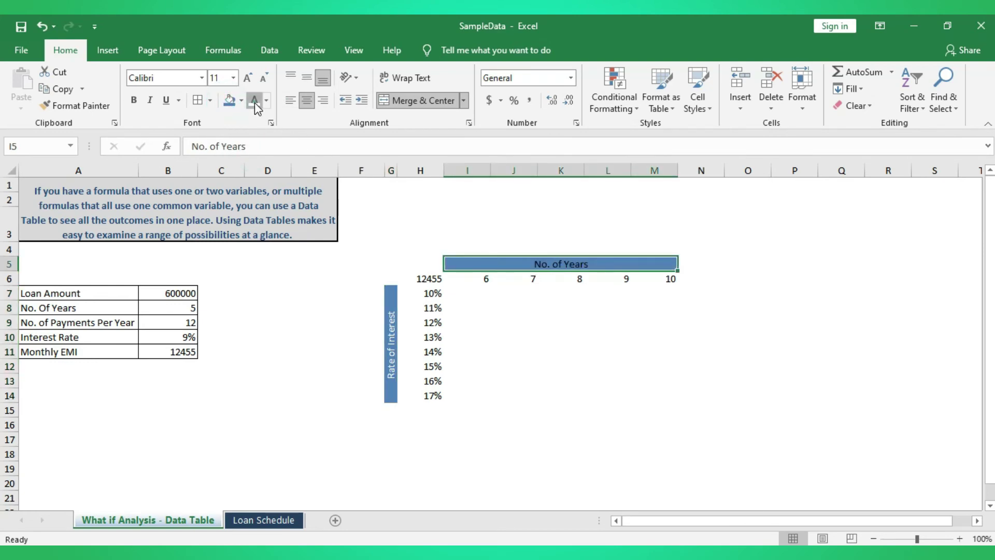
pyautogui.click(550, 328)
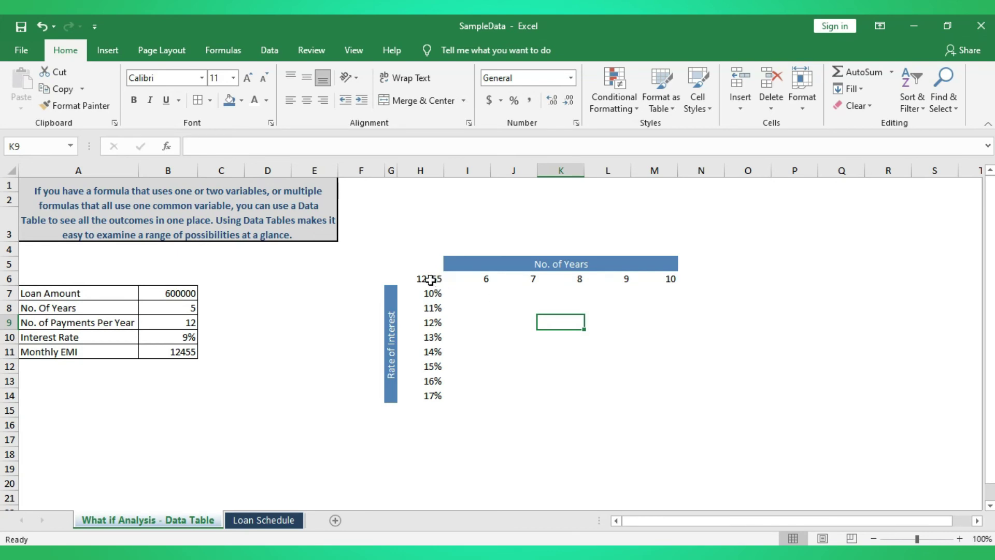
# - Select H6:M14, from the 12455 corner cell to the 17% row and 10-year column
pyautogui.moveTo(430, 279); pyautogui.dragTo(651, 394)
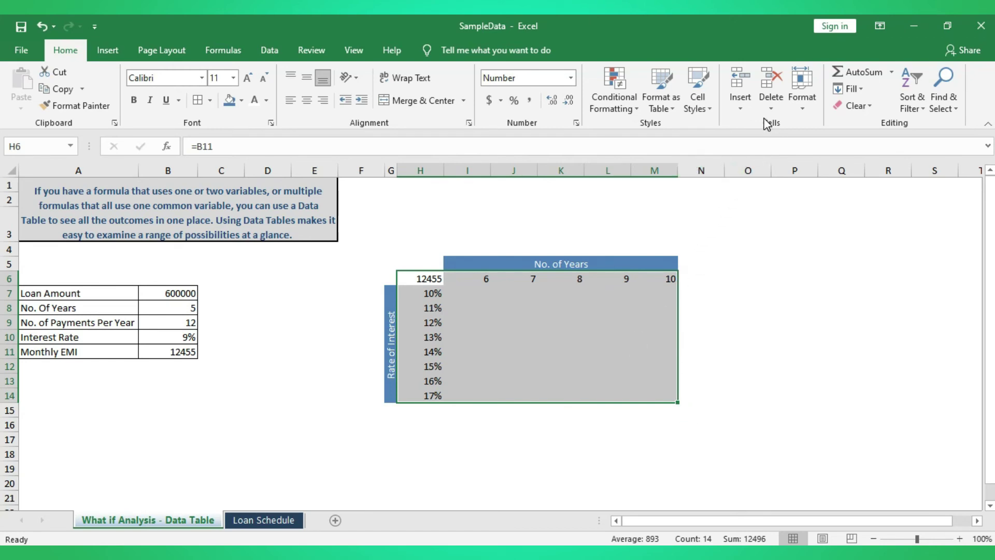
# - Create a What-If Data Table with row input cell $B$8 and column input cell $B$10
pyautogui.click(268, 49)
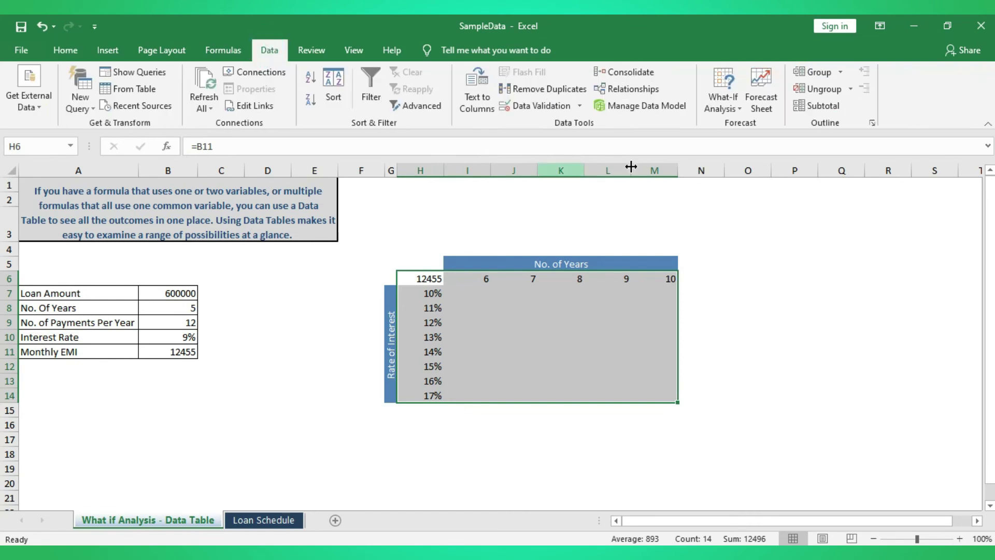
pyautogui.click(739, 109)
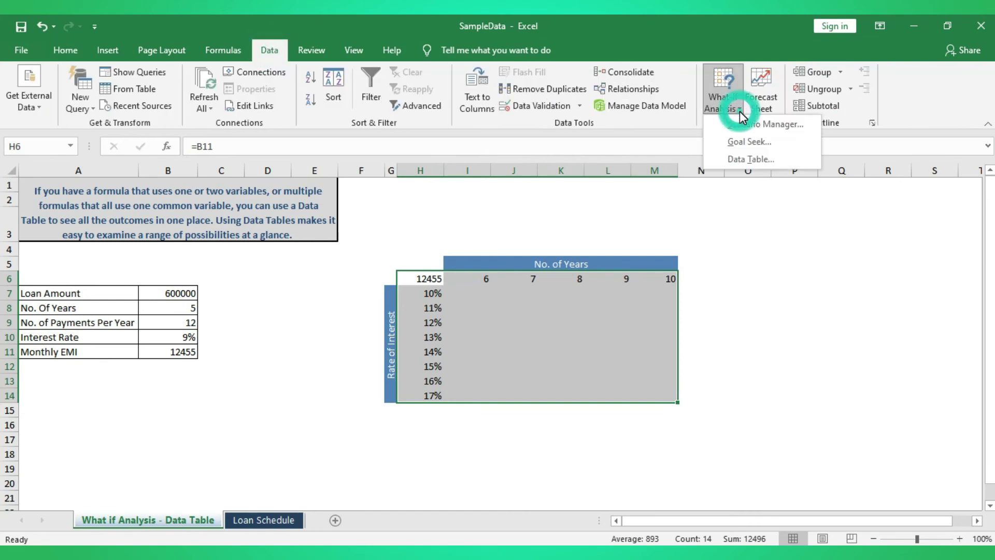
pyautogui.click(748, 162)
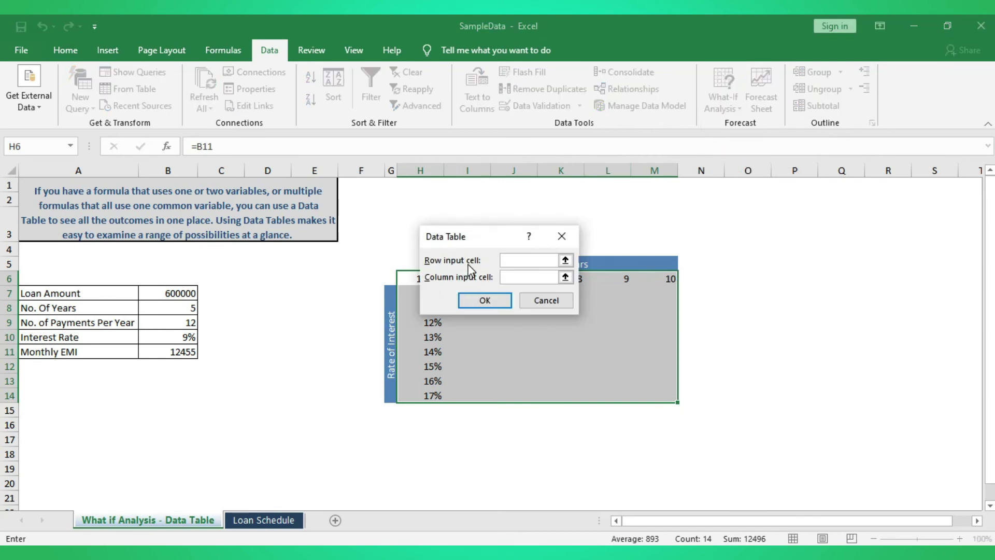
pyautogui.moveTo(490, 237); pyautogui.dragTo(682, 348)
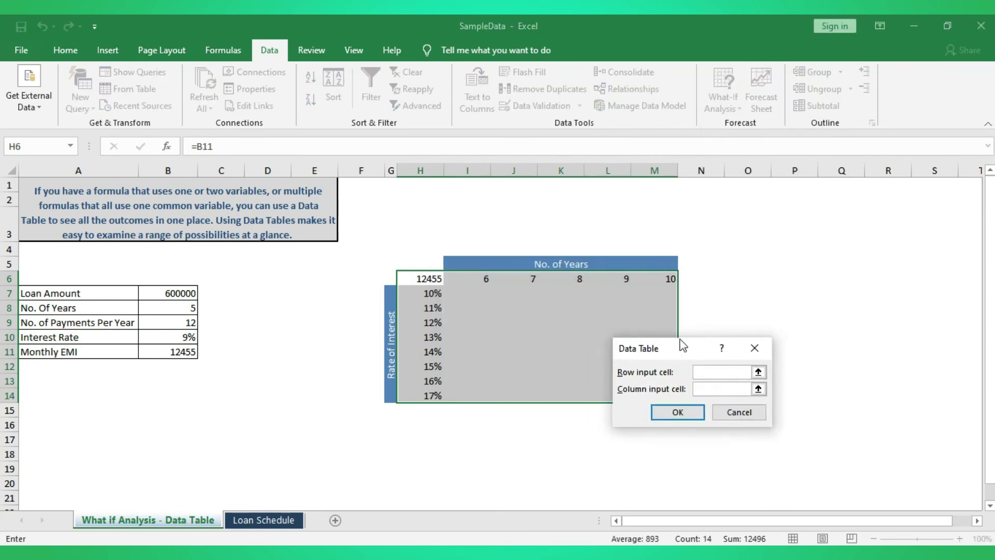
pyautogui.click(759, 373)
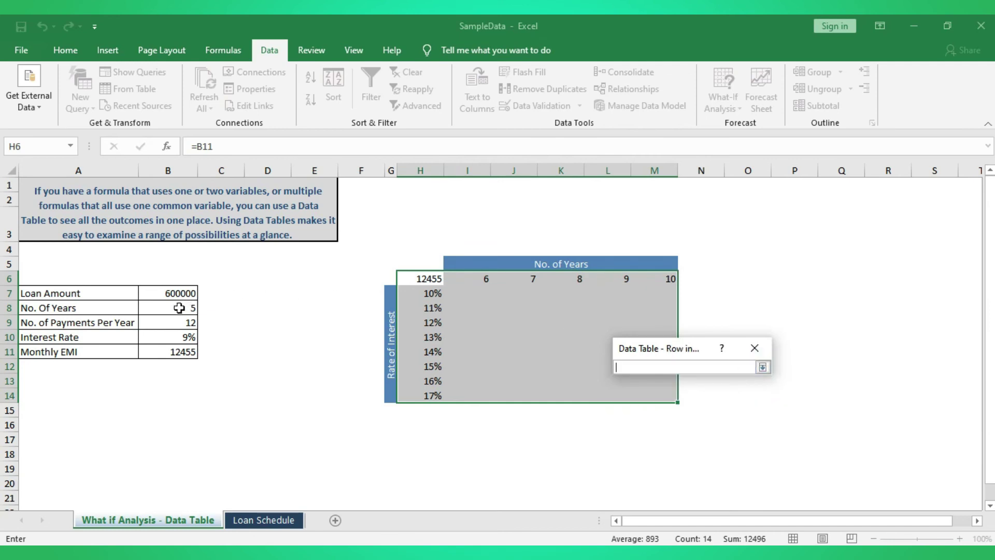
pyautogui.click(178, 307)
pyautogui.click(763, 367)
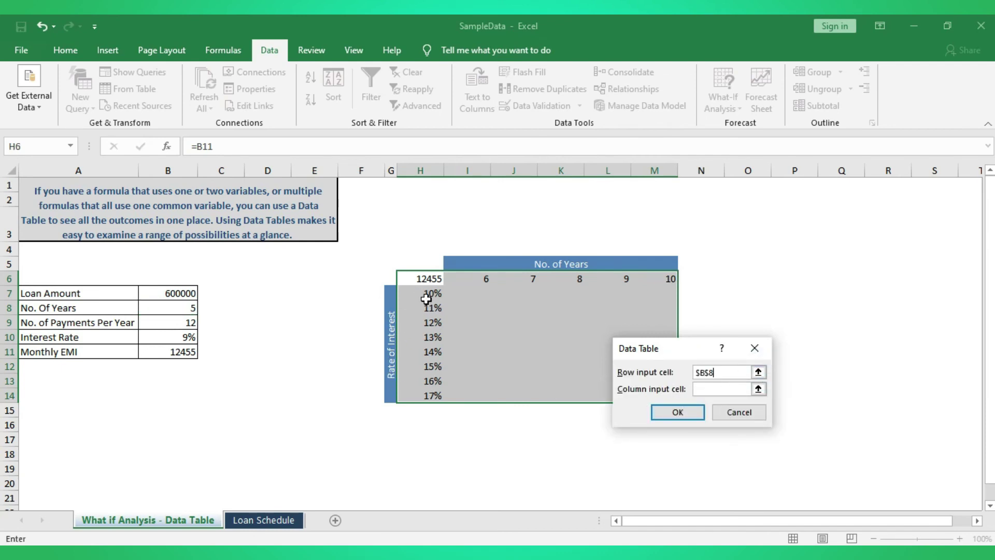
pyautogui.click(758, 389)
pyautogui.click(758, 390)
pyautogui.click(178, 337)
pyautogui.click(762, 367)
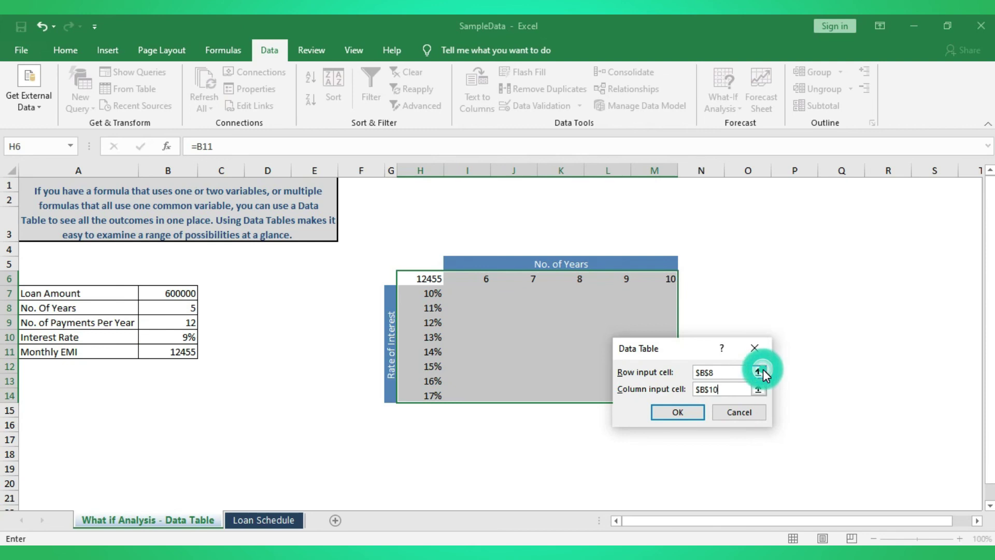
pyautogui.click(677, 412)
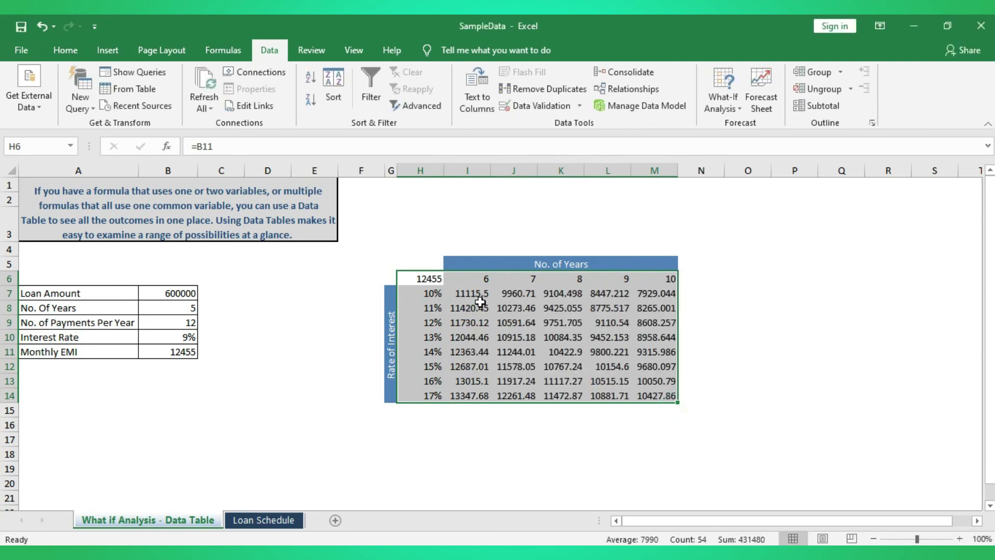
# - Format the EMI results in I7:M14 as numbers with zero decimals
pyautogui.moveTo(474, 293); pyautogui.dragTo(670, 396)
pyautogui.click(76, 52)
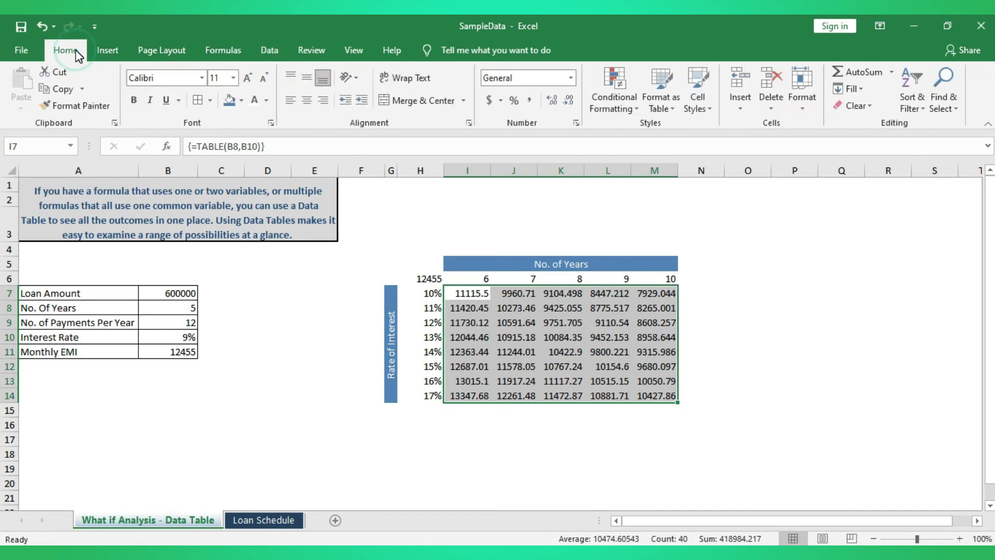
pyautogui.click(570, 108)
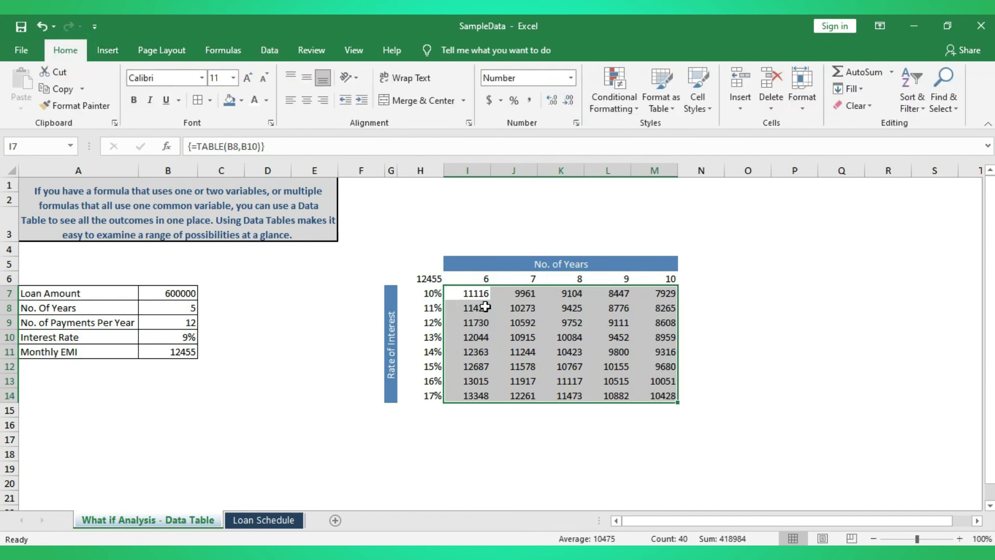
# - Inspect the rounded EMI cells, their TABLE formula, and the year and rate headings
pyautogui.click(481, 307)
pyautogui.click(483, 291)
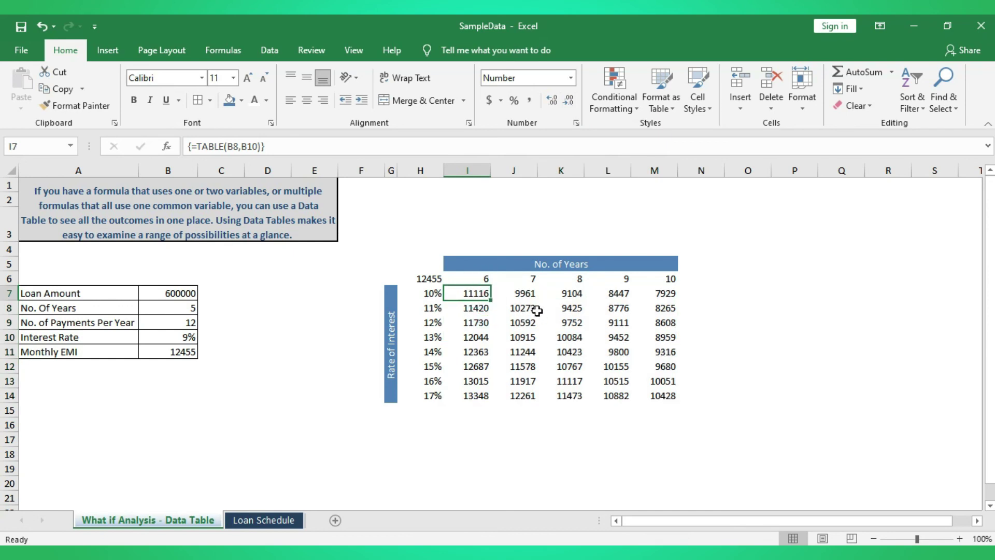
pyautogui.click(483, 275)
pyautogui.click(477, 293)
pyautogui.click(670, 280)
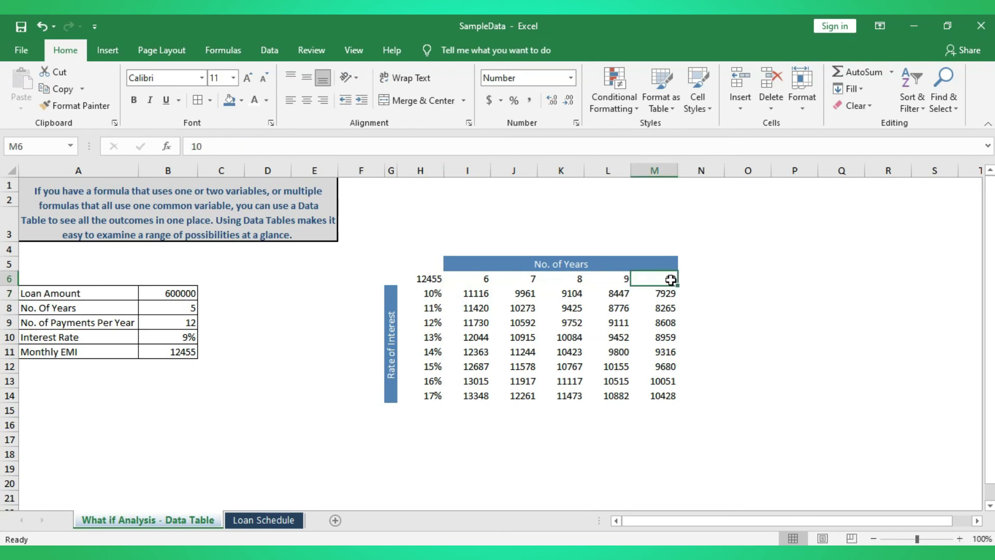
pyautogui.click(429, 398)
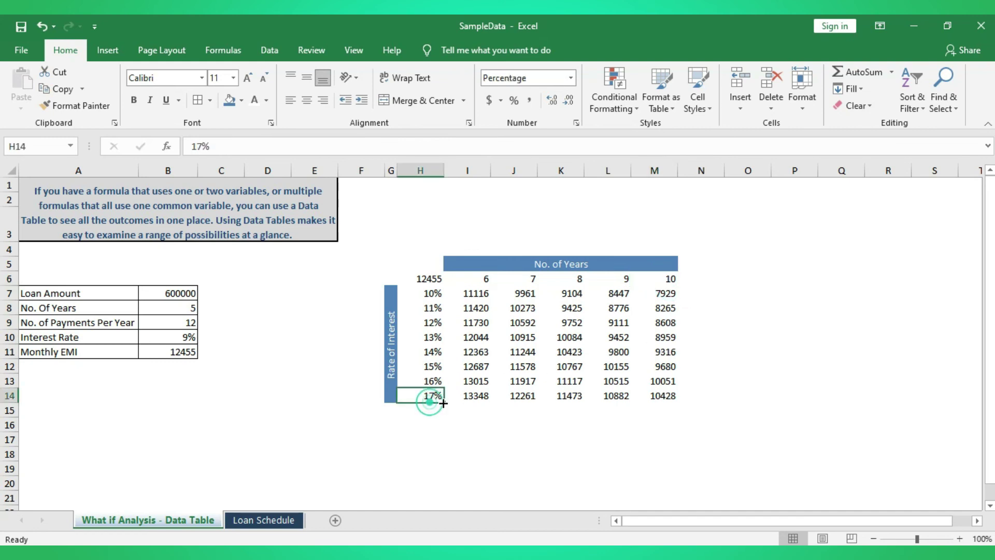
pyautogui.click(671, 397)
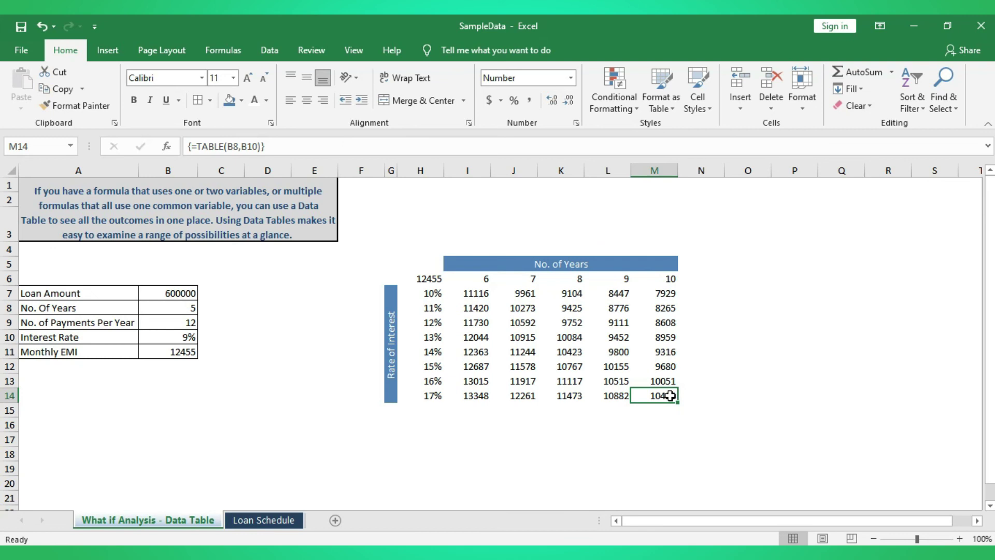
pyautogui.moveTo(668, 395); pyautogui.dragTo(477, 293)
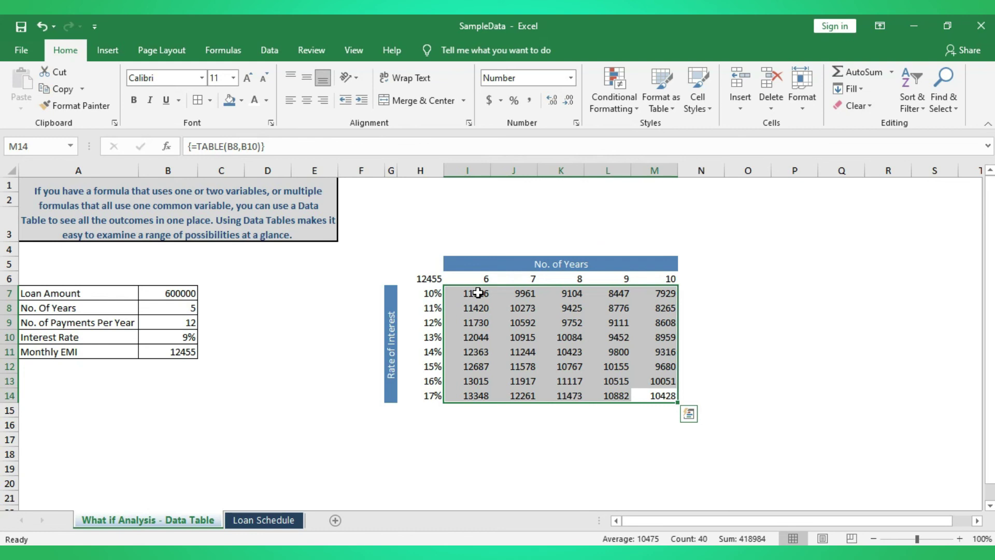
pyautogui.moveTo(480, 278); pyautogui.dragTo(670, 273)
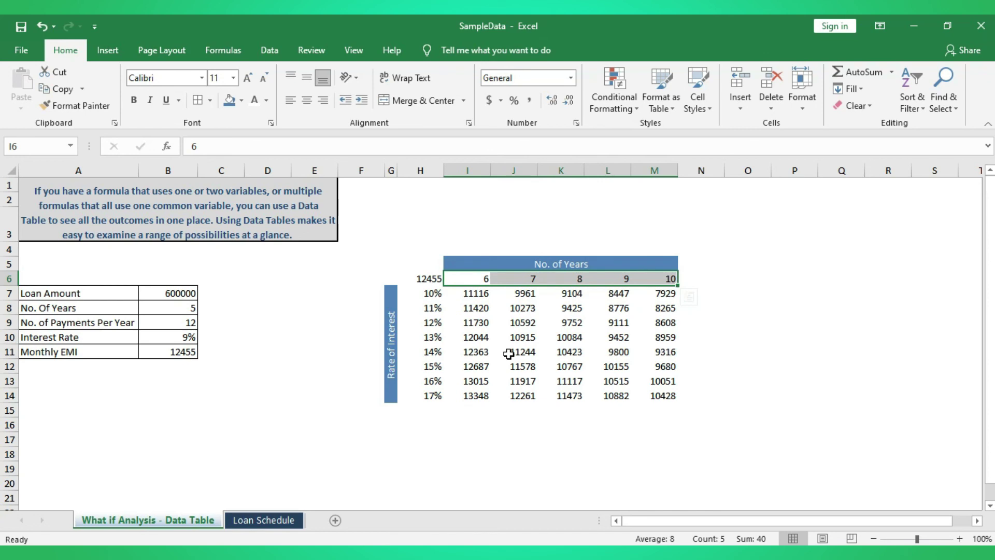
# - Change the H14 rate from 17% to 20% and the M6 year heading from 10 to 20
pyautogui.click(433, 293)
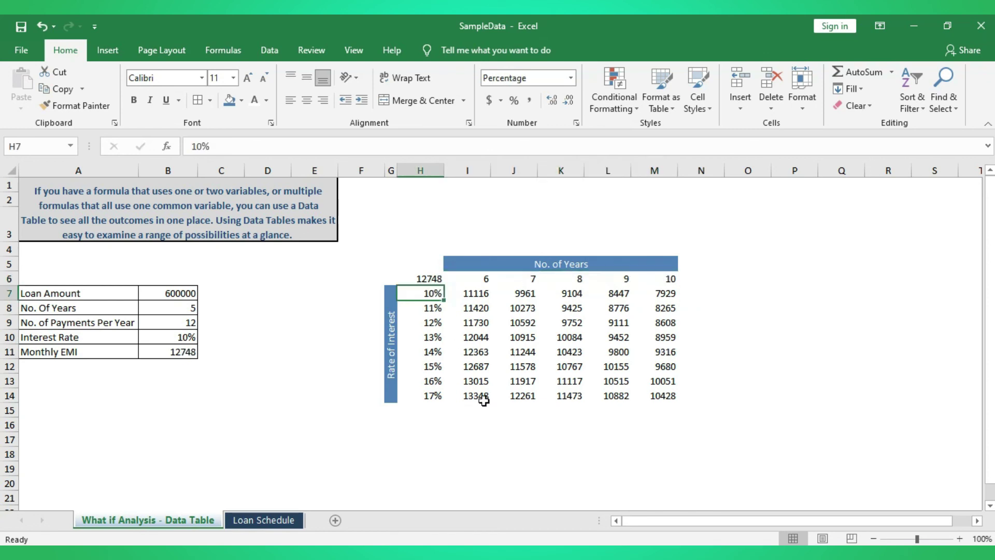
pyautogui.click(430, 396)
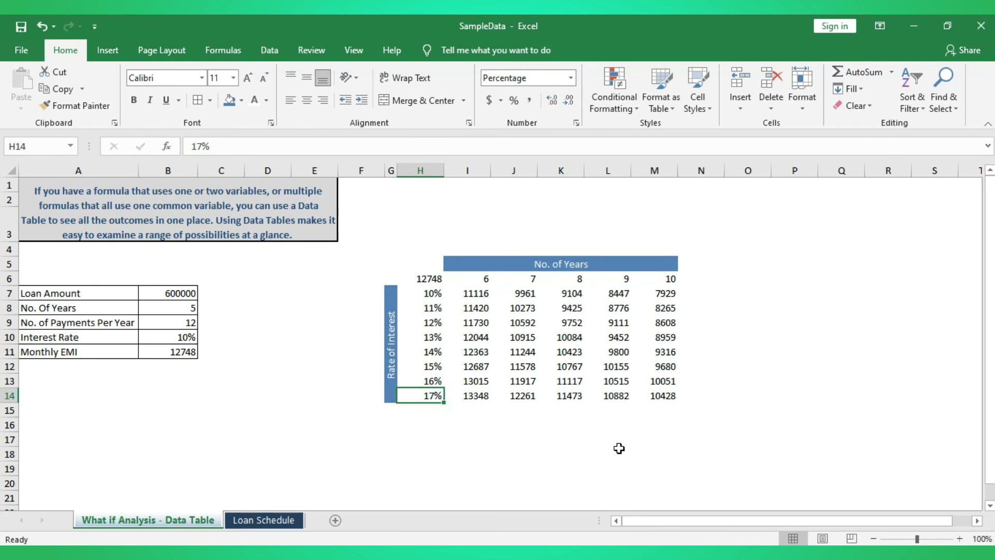
pyautogui.write('20')
pyautogui.press('Return')
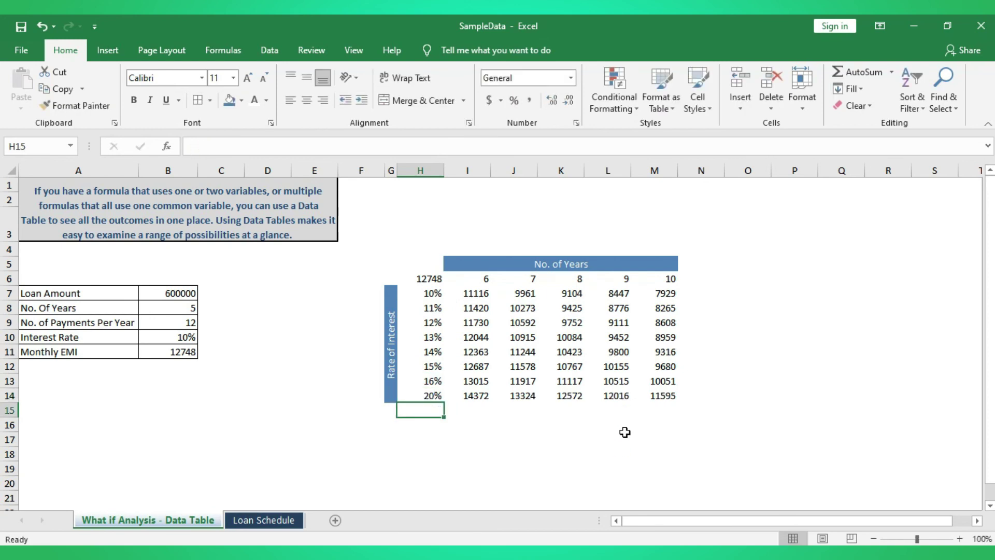
pyautogui.click(666, 281)
pyautogui.write('20')
pyautogui.press('Return')
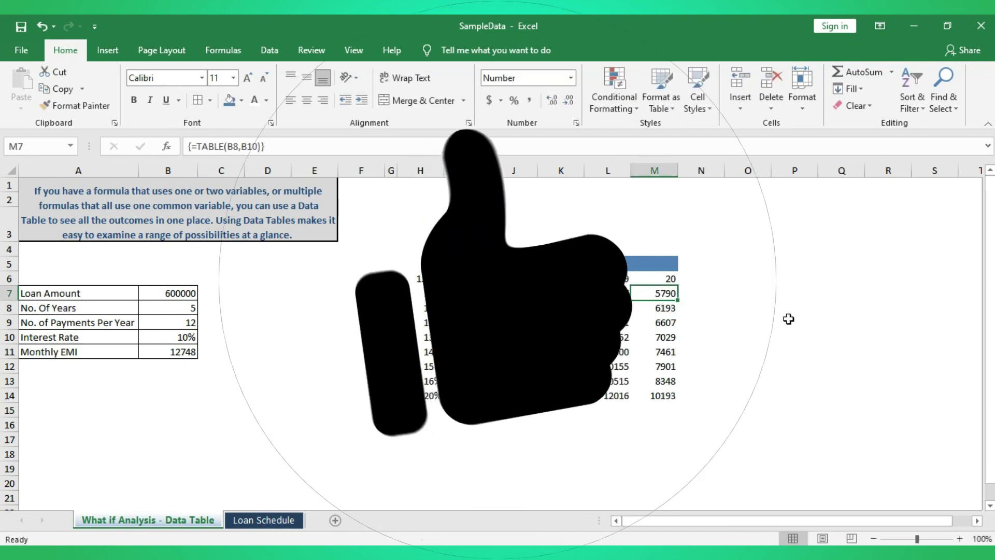